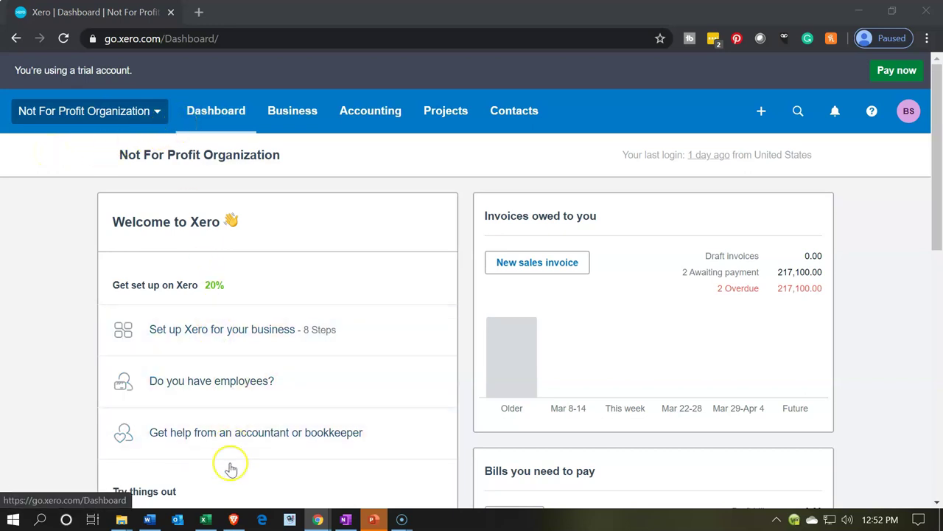
- Switch to the Excel workbook and review the Statement of Financial Position's assets, liabilities and net assets with and without donor restrictions
{"action": "left_click", "coordinate": [205, 519]}
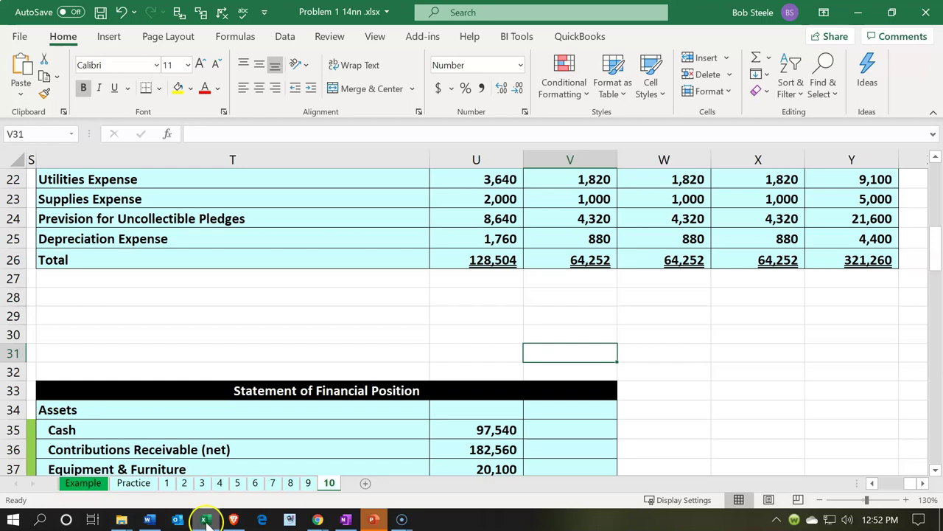
{"action": "left_click", "coordinate": [255, 377]}
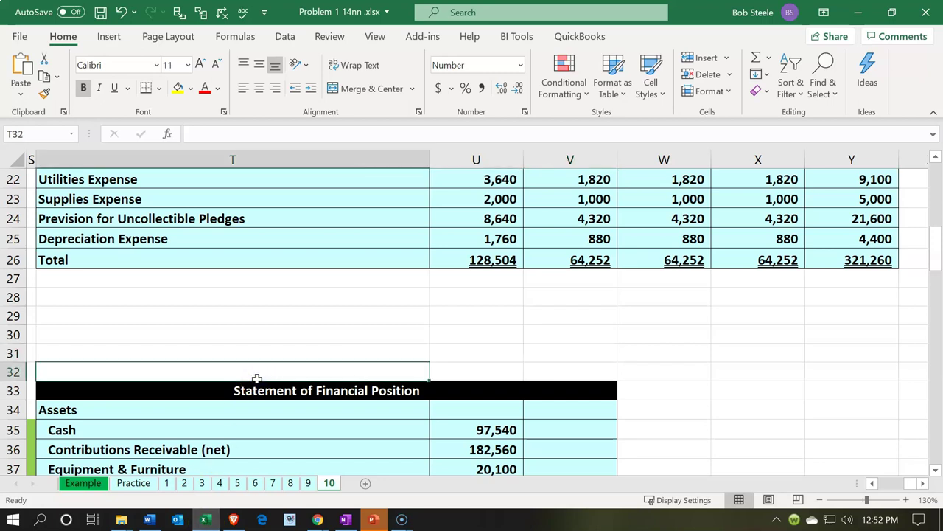
{"action": "scroll", "coordinate": [257, 379], "scroll_direction": "down", "scroll_amount": 3}
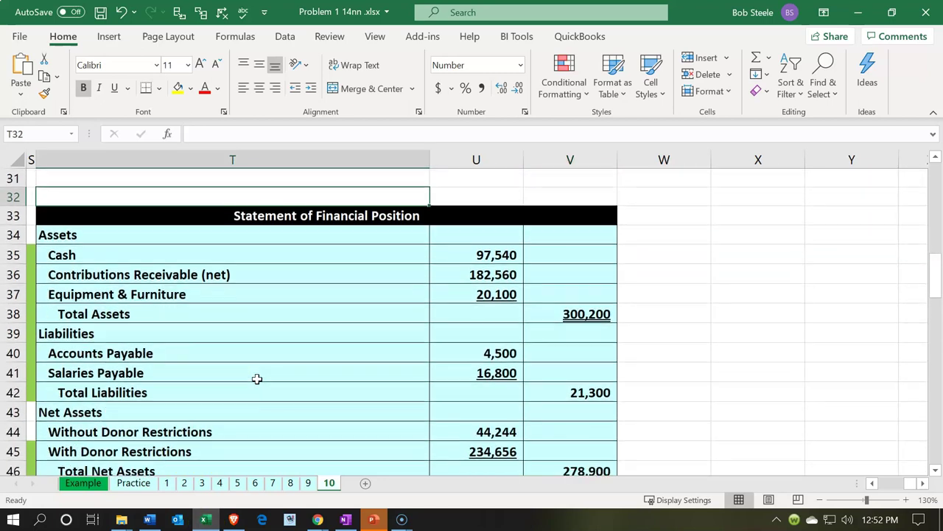
{"action": "left_click", "coordinate": [198, 242]}
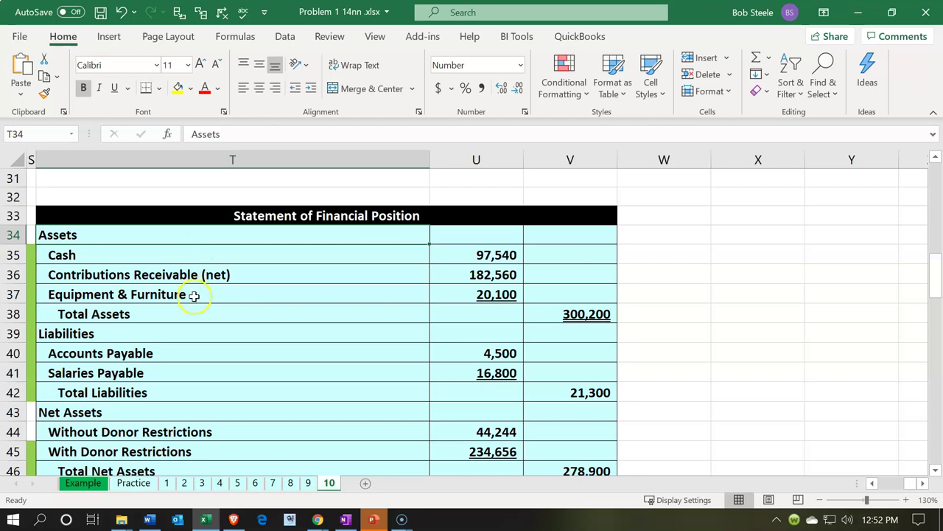
{"action": "left_click", "coordinate": [175, 338]}
{"action": "left_click", "coordinate": [168, 424]}
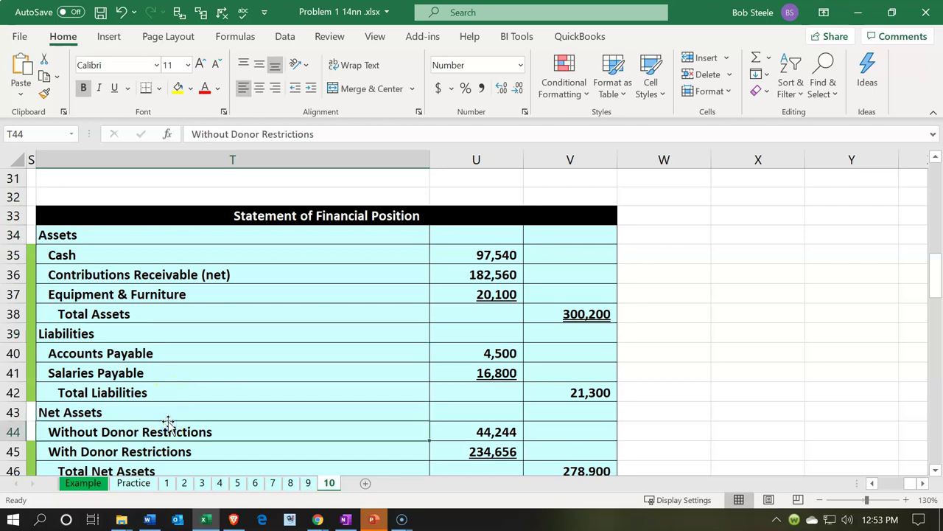
{"action": "scroll", "coordinate": [168, 423], "scroll_direction": "down", "scroll_amount": 1}
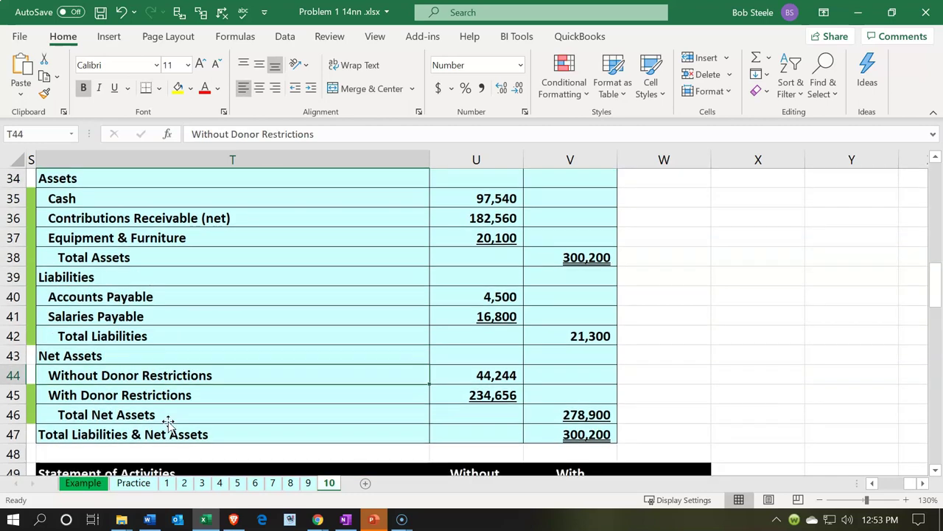
{"action": "left_click", "coordinate": [134, 356]}
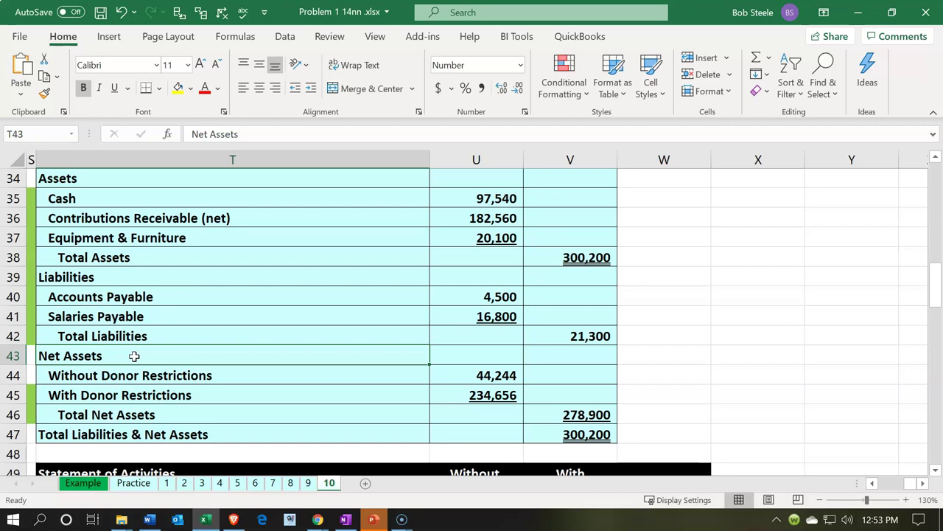
{"action": "left_click_drag", "start_coordinate": [134, 372], "coordinate": [127, 397]}
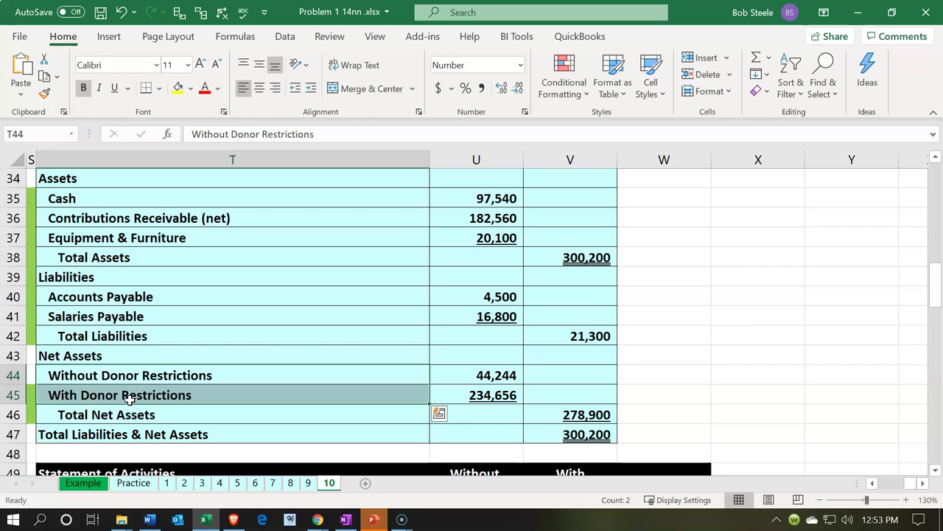
- Return to Xero and run the Balance Sheet report as of January 31, 2020
{"action": "left_click", "coordinate": [857, 12]}
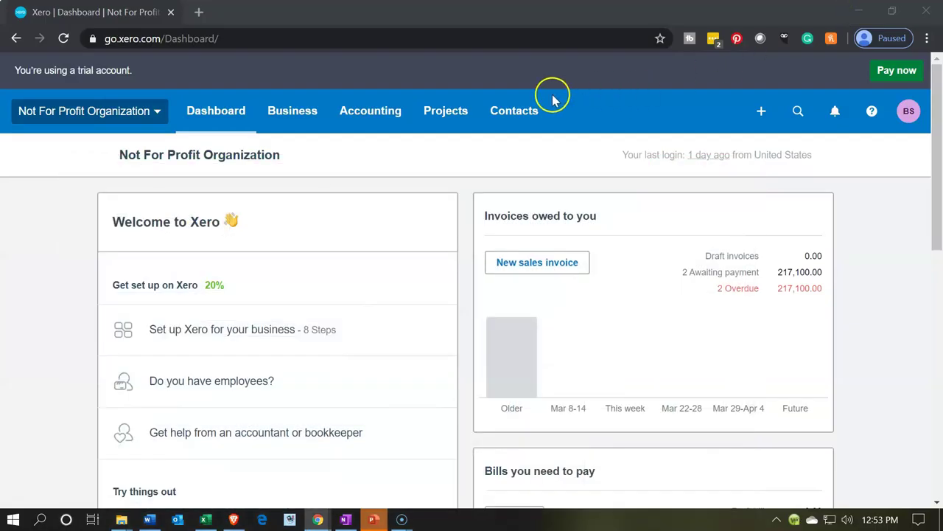
{"action": "left_click", "coordinate": [371, 118]}
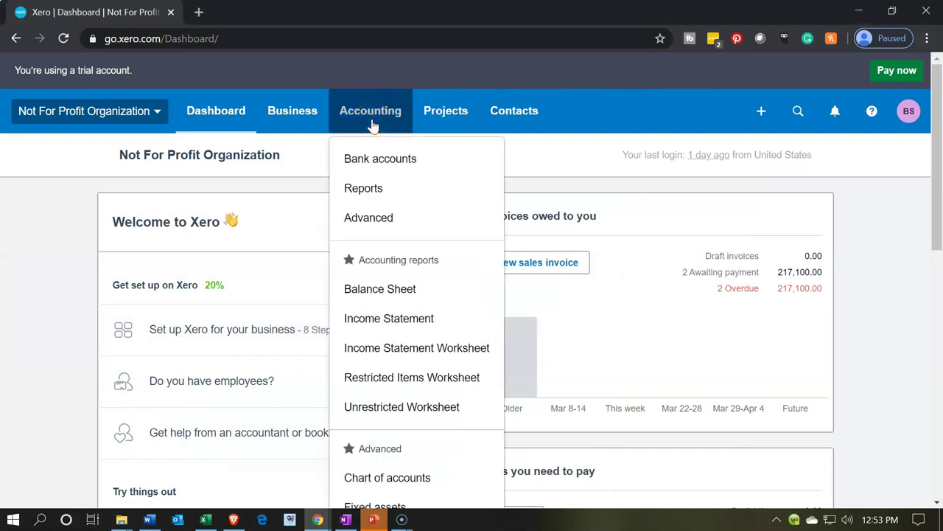
{"action": "left_click", "coordinate": [379, 290]}
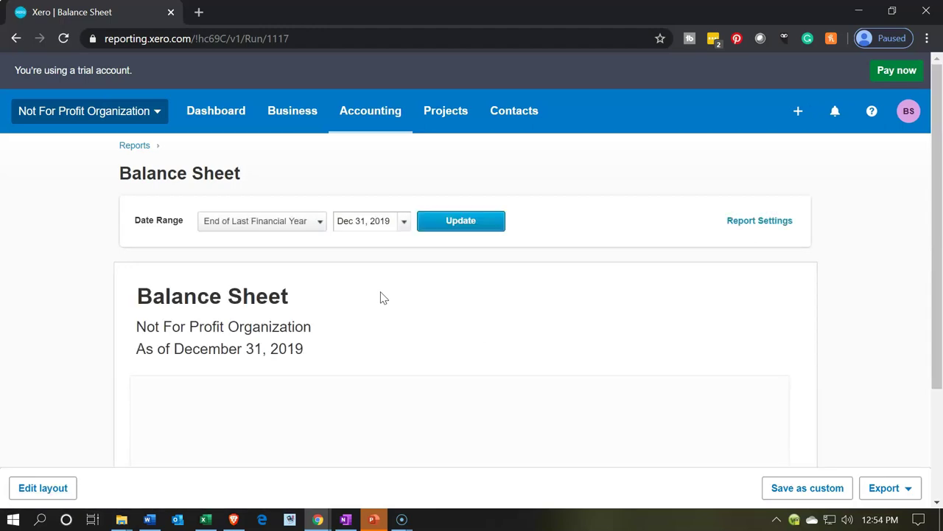
{"action": "left_click", "coordinate": [404, 222]}
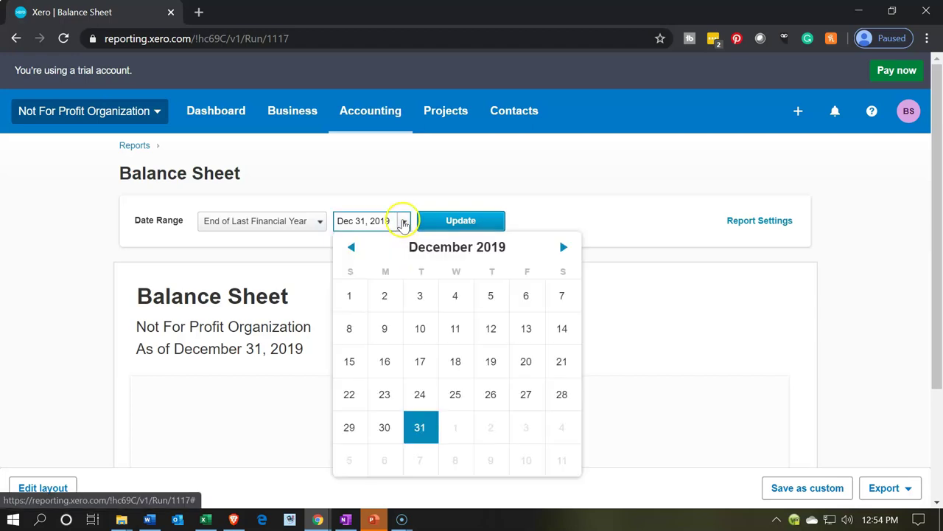
{"action": "left_click", "coordinate": [561, 249]}
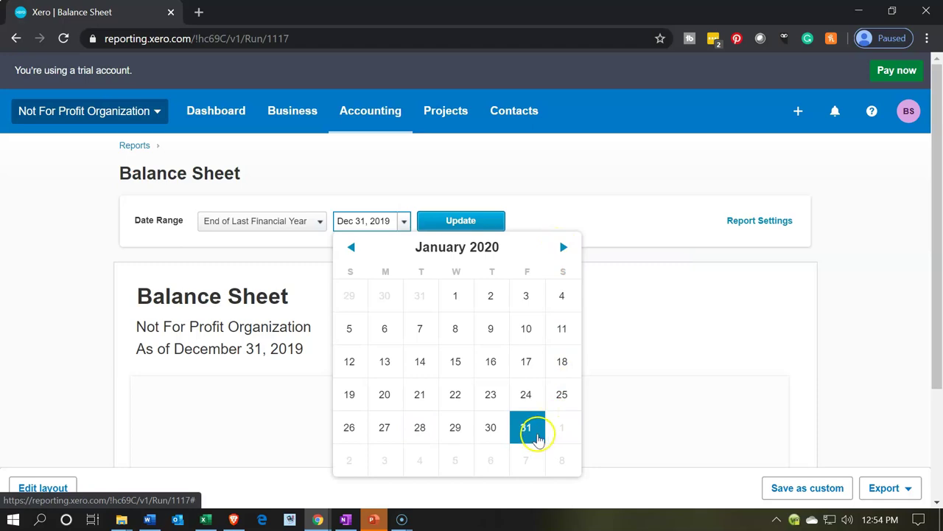
{"action": "left_click", "coordinate": [526, 428]}
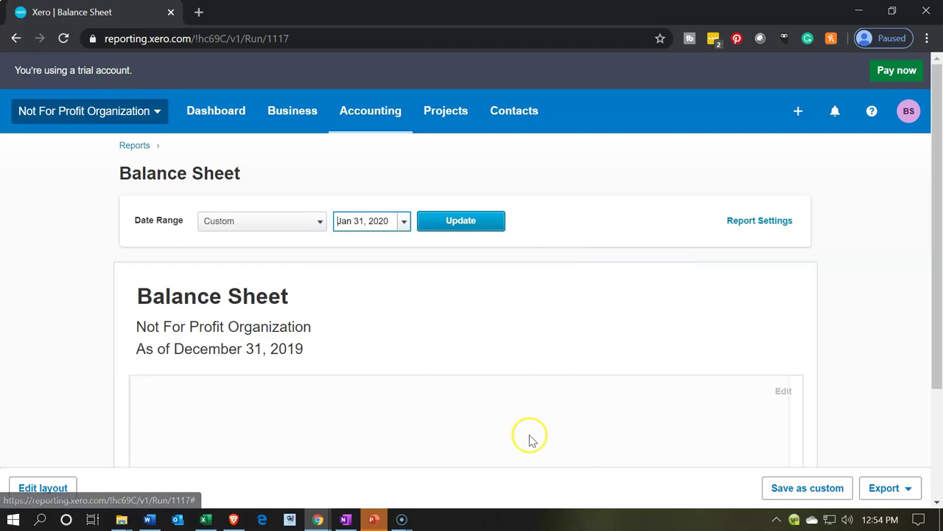
{"action": "left_click", "coordinate": [461, 221]}
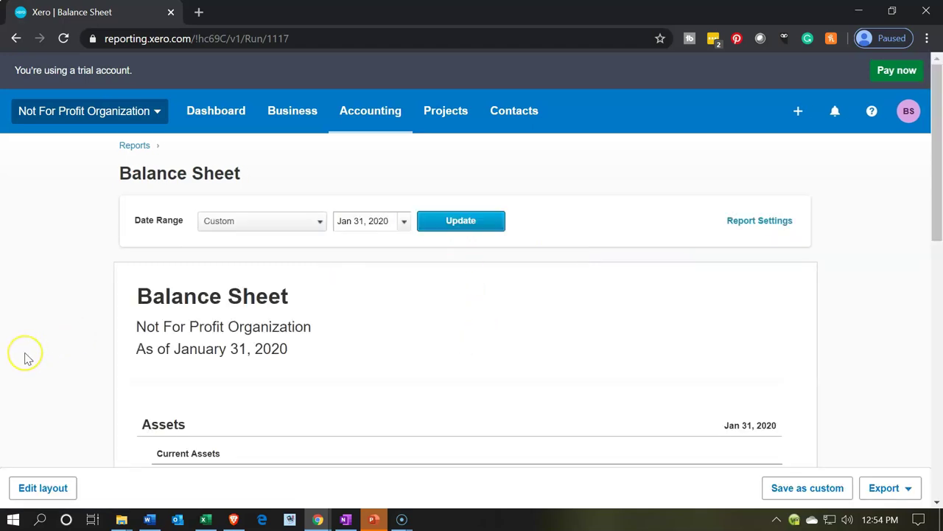
- Duplicate the Balance Sheet report in a second browser tab and return to the original report
{"action": "scroll", "coordinate": [25, 358], "scroll_direction": "down", "scroll_amount": 1}
{"action": "scroll", "coordinate": [24, 358], "scroll_direction": "down", "scroll_amount": 5}
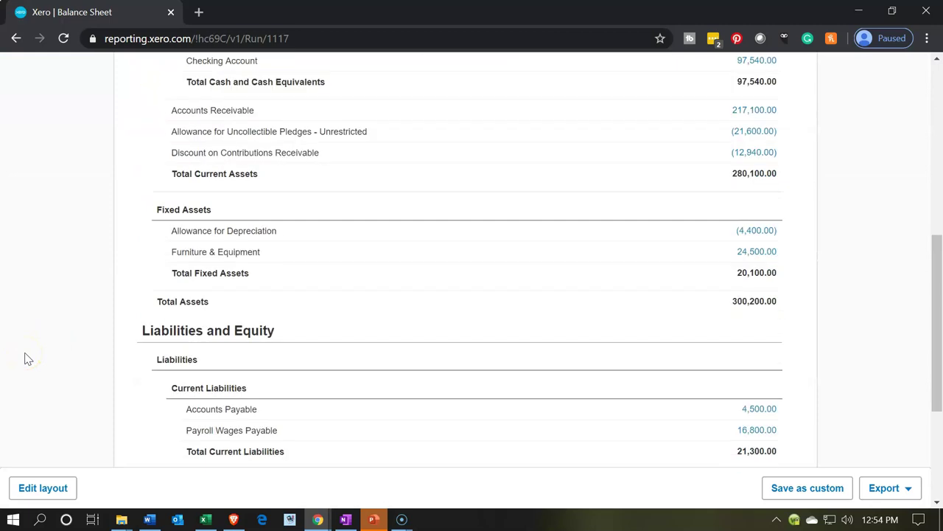
{"action": "scroll", "coordinate": [24, 358], "scroll_direction": "down", "scroll_amount": 3}
{"action": "scroll", "coordinate": [24, 358], "scroll_direction": "up", "scroll_amount": 9}
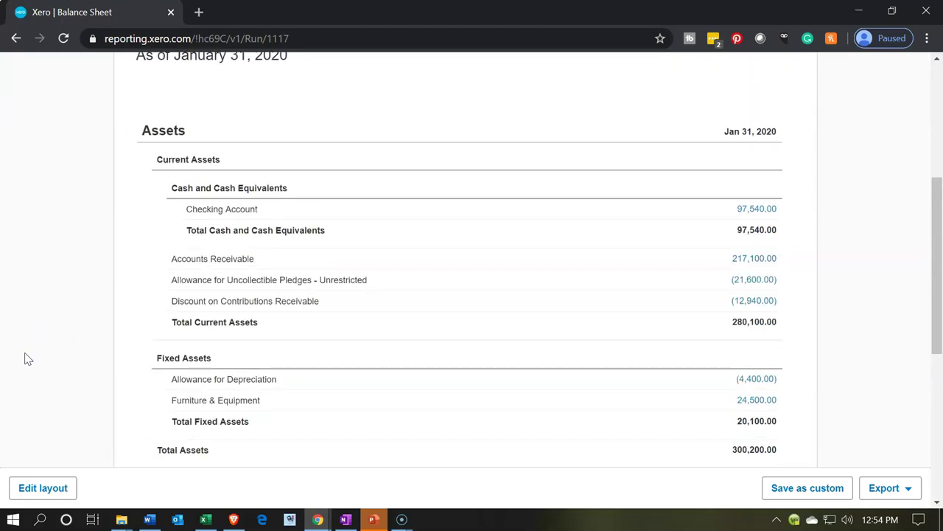
{"action": "right_click", "coordinate": [135, 13]}
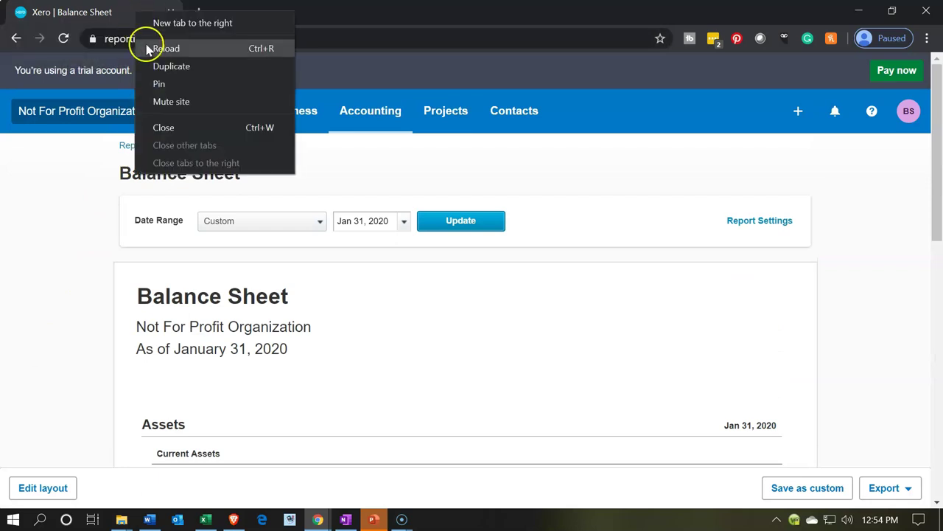
{"action": "left_click", "coordinate": [158, 66]}
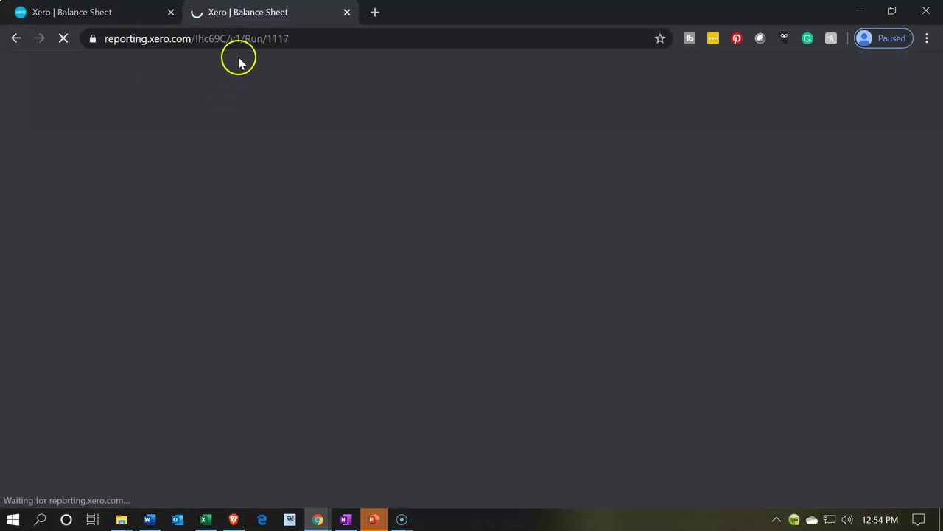
{"action": "left_click", "coordinate": [92, 15]}
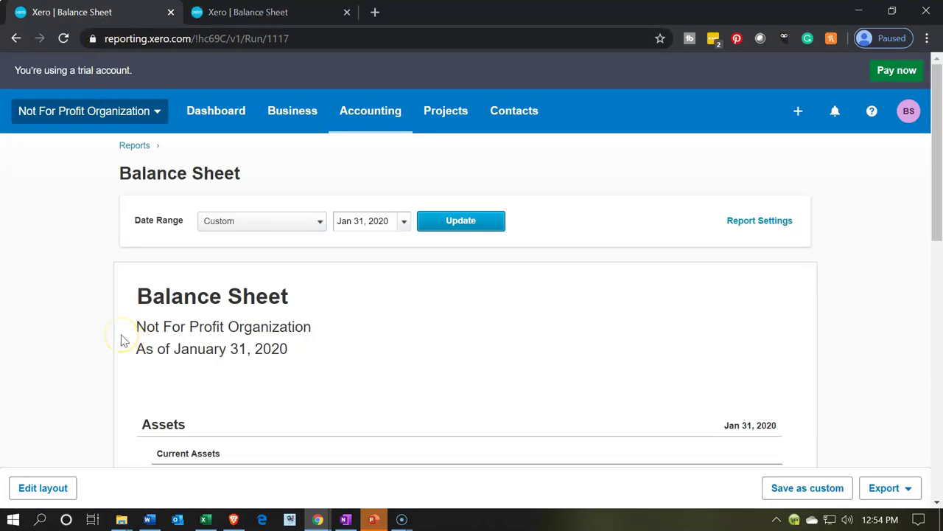
- Examine the Balance Sheet's current assets, fixed assets, liabilities and equity, including the restricted and unrestricted net asset lines
{"action": "scroll", "coordinate": [118, 341], "scroll_direction": "down", "scroll_amount": 1}
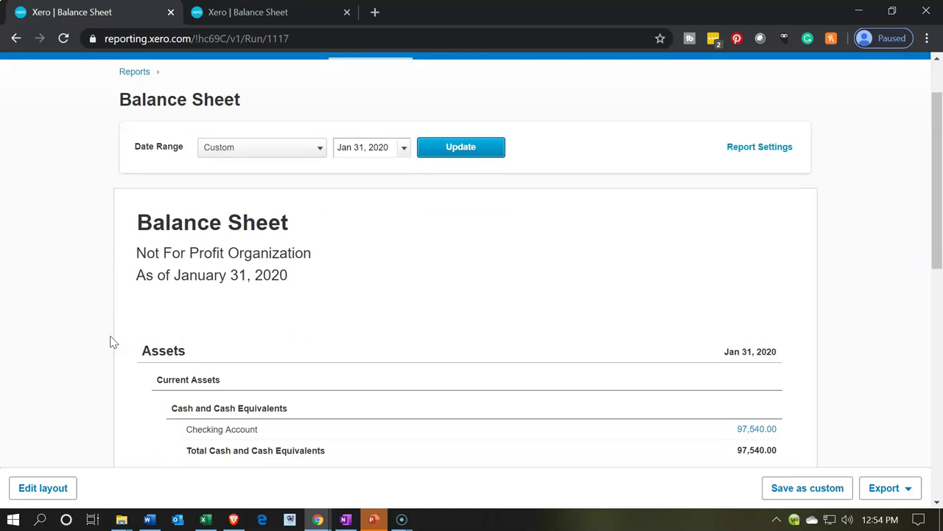
{"action": "scroll", "coordinate": [112, 342], "scroll_direction": "down", "scroll_amount": 1}
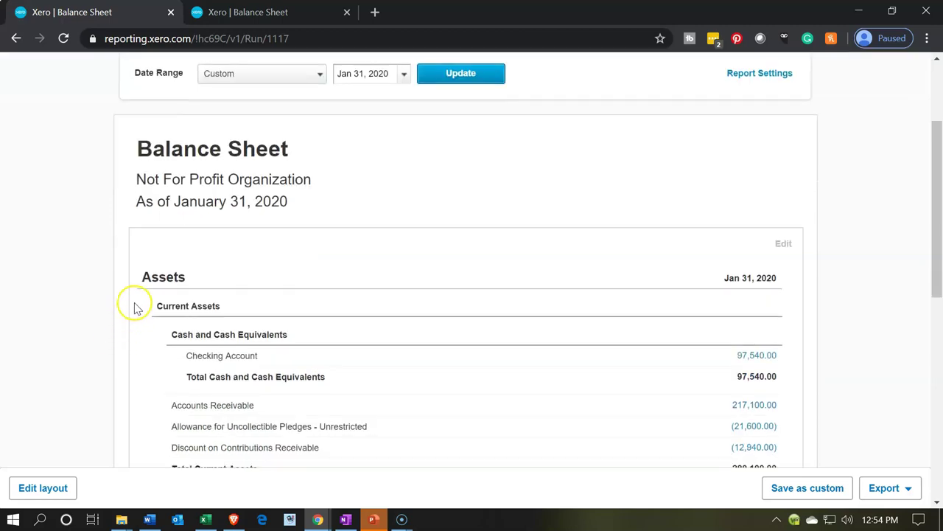
{"action": "scroll", "coordinate": [158, 335], "scroll_direction": "down", "scroll_amount": 1}
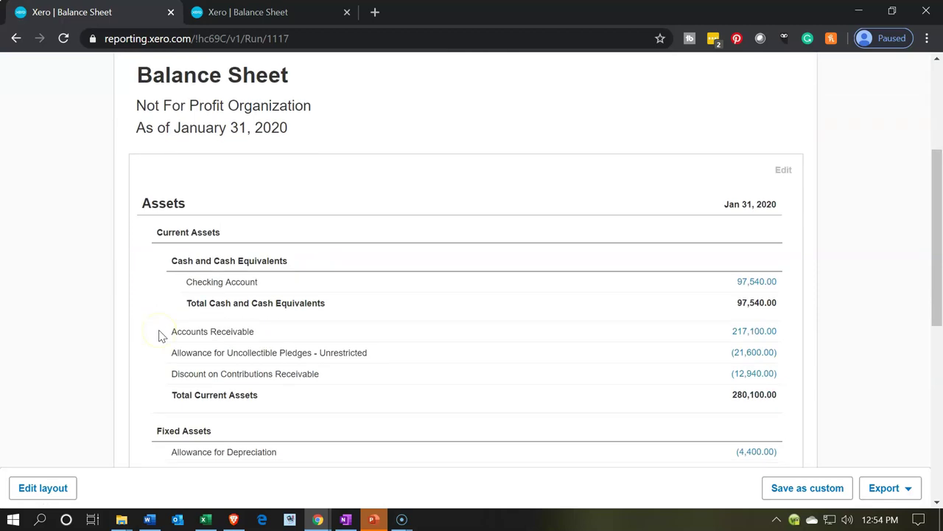
{"action": "left_click", "coordinate": [177, 286]}
{"action": "scroll", "coordinate": [170, 387], "scroll_direction": "down", "scroll_amount": 2}
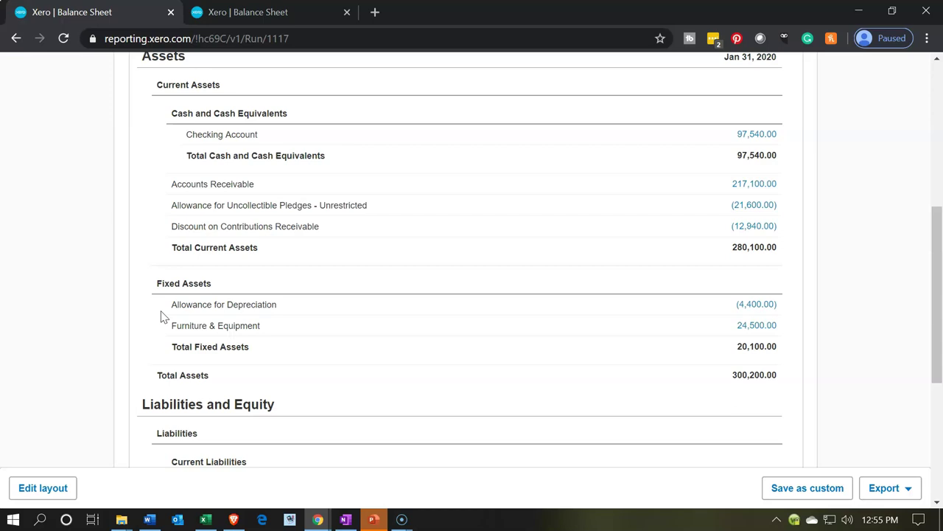
{"action": "scroll", "coordinate": [164, 316], "scroll_direction": "down", "scroll_amount": 2}
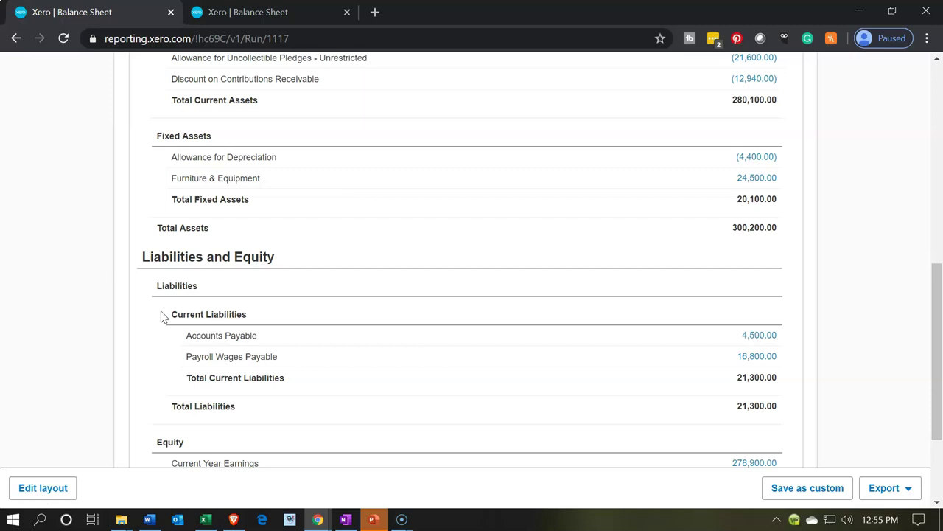
{"action": "scroll", "coordinate": [164, 316], "scroll_direction": "down", "scroll_amount": 1}
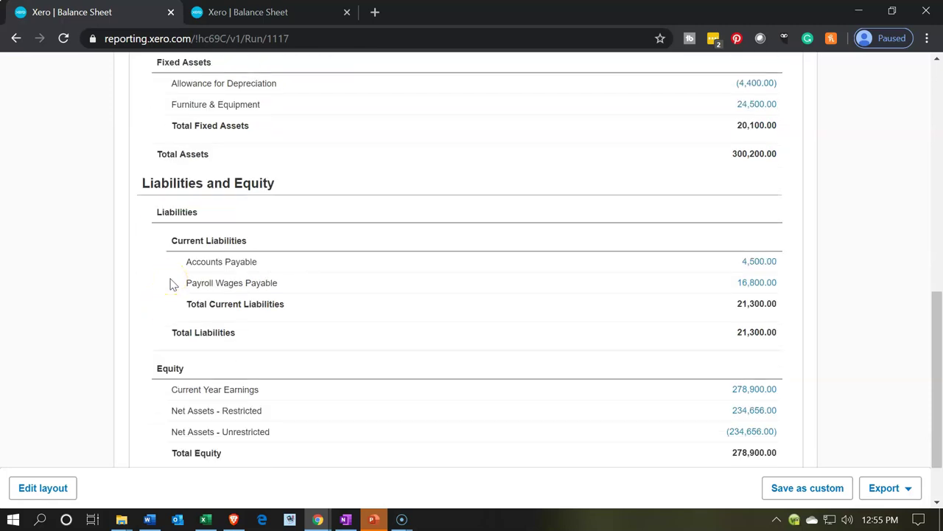
{"action": "scroll", "coordinate": [171, 283], "scroll_direction": "down", "scroll_amount": 1}
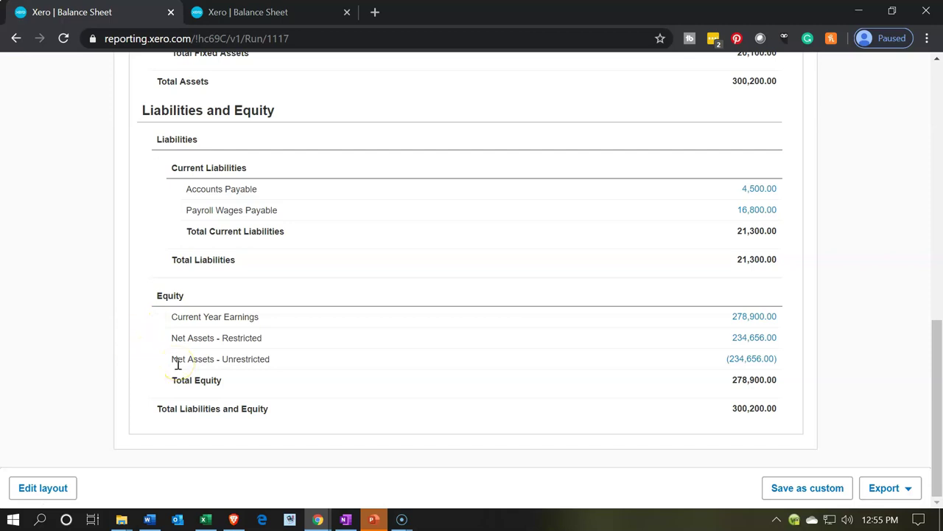
{"action": "left_click", "coordinate": [181, 335]}
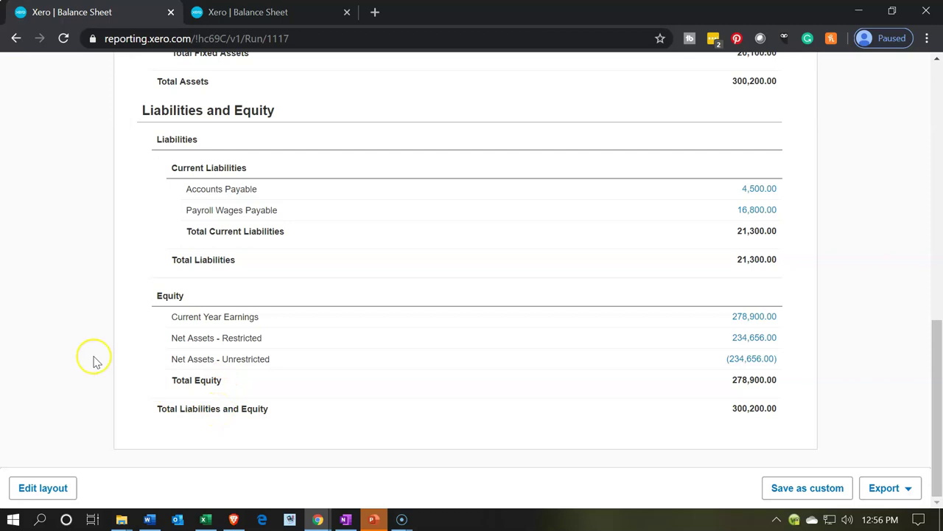
{"action": "scroll", "coordinate": [93, 359], "scroll_direction": "up", "scroll_amount": 10}
{"action": "scroll", "coordinate": [95, 362], "scroll_direction": "down", "scroll_amount": 1}
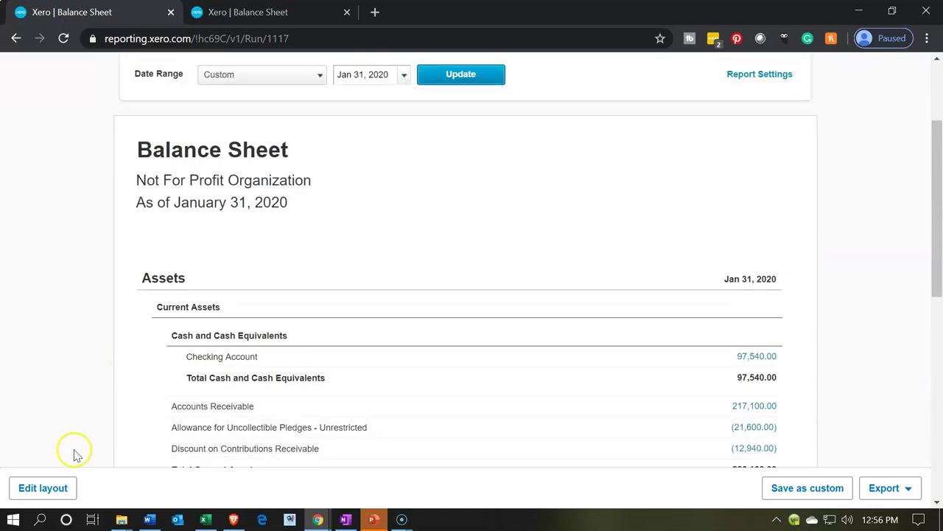
- In the Balance Sheet layout editor, discard the unsaved changes and apply the layout with the Cash and Cash Equivalents group collapsed
{"action": "left_click", "coordinate": [43, 488]}
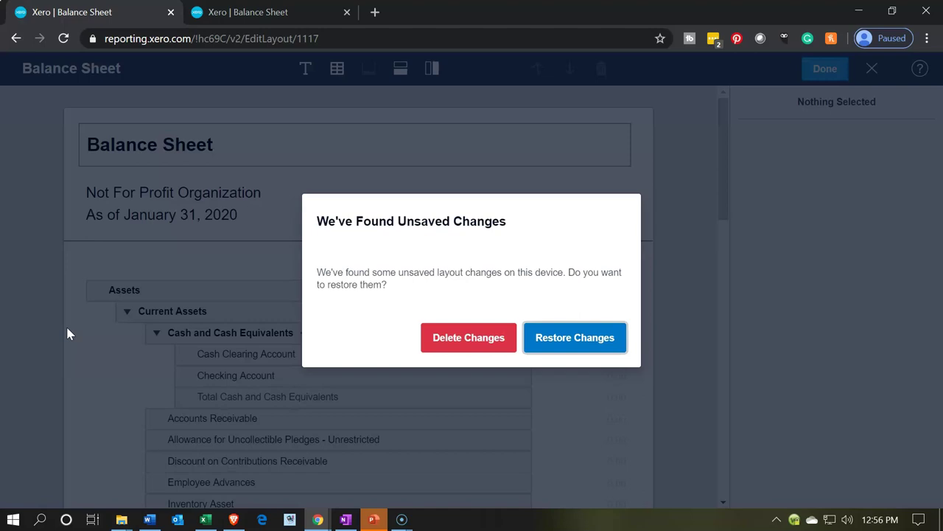
{"action": "left_click", "coordinate": [499, 353]}
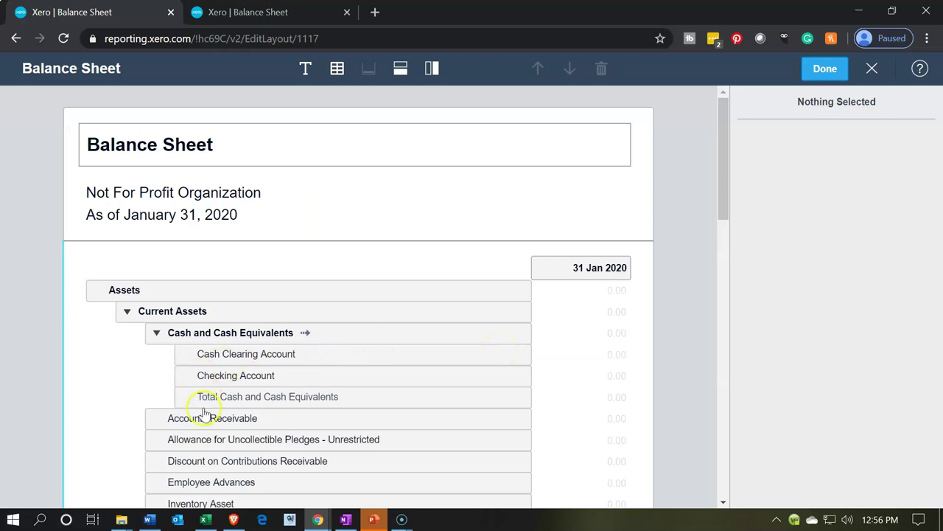
{"action": "left_click", "coordinate": [156, 334]}
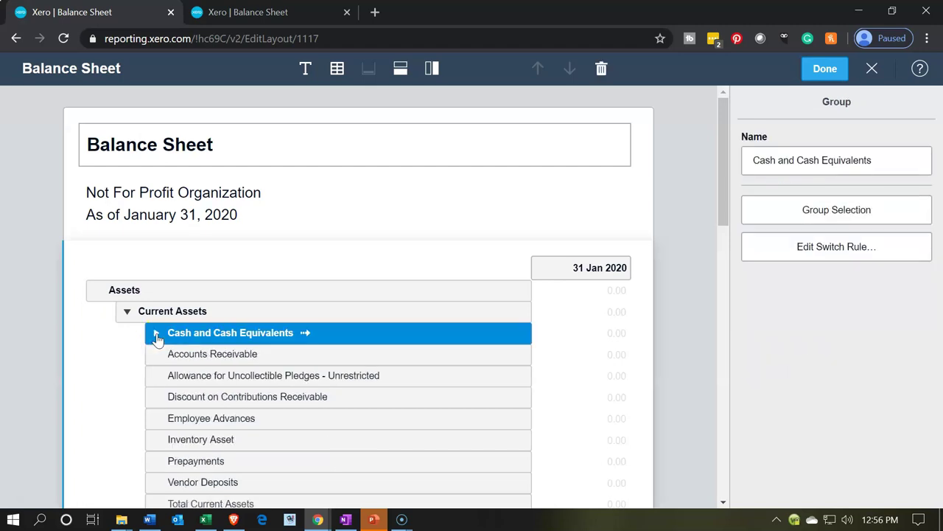
{"action": "scroll", "coordinate": [67, 439], "scroll_direction": "down", "scroll_amount": 3}
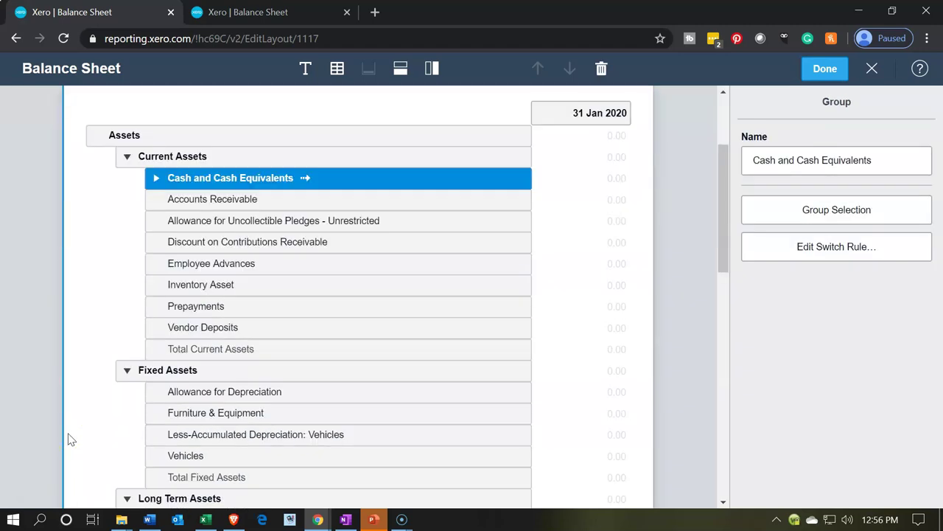
{"action": "scroll", "coordinate": [69, 438], "scroll_direction": "up", "scroll_amount": 3}
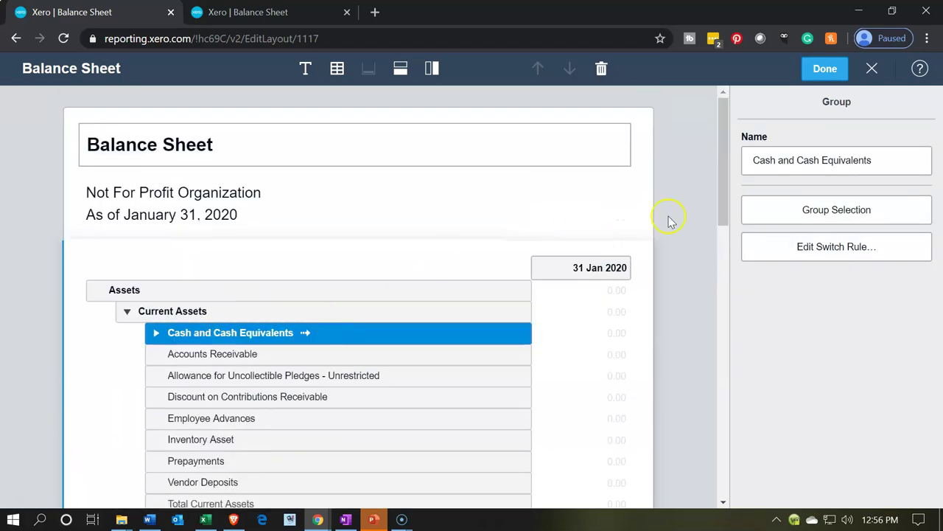
{"action": "left_click", "coordinate": [836, 76]}
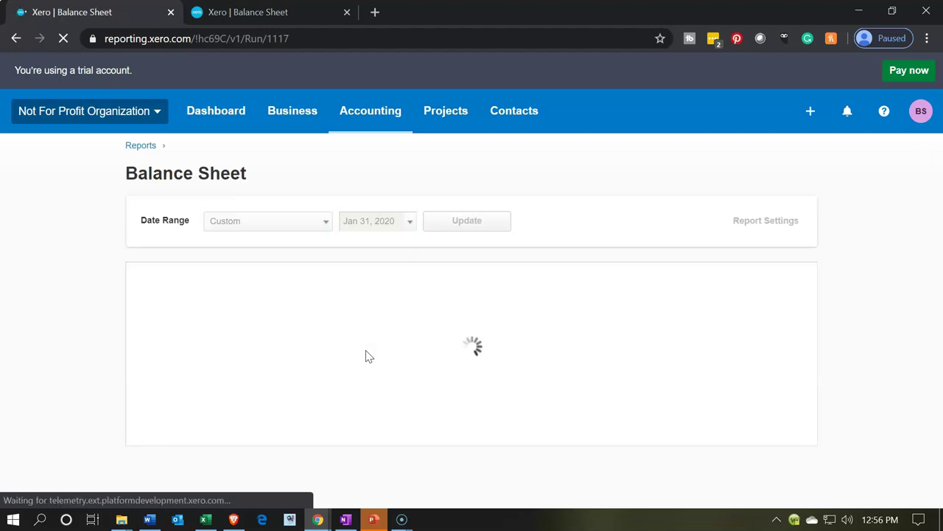
- Reopen the report layout and group the Accounts Receivable, Allowance for Uncollectible Pledges - Unrestricted and Discount on Contributions Receivable rows under Current Assets
{"action": "scroll", "coordinate": [369, 356], "scroll_direction": "down", "scroll_amount": 3}
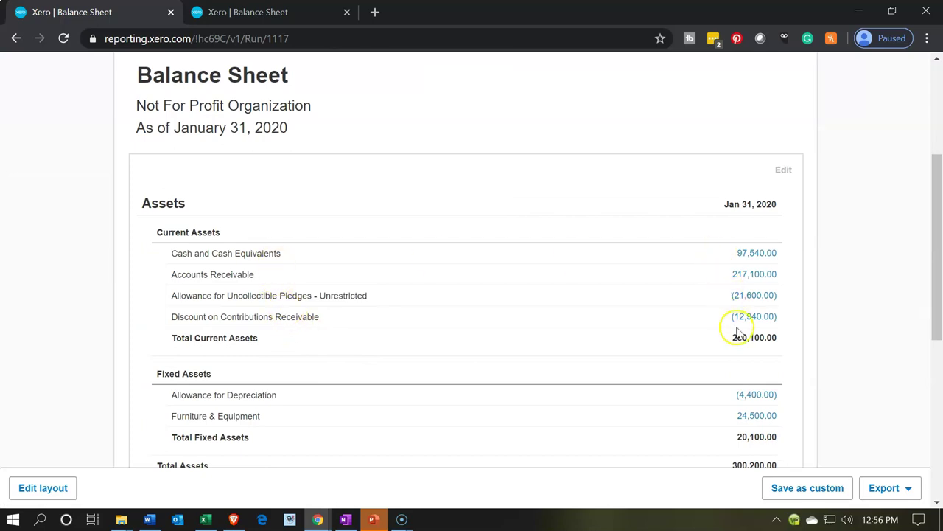
{"action": "left_click", "coordinate": [67, 488]}
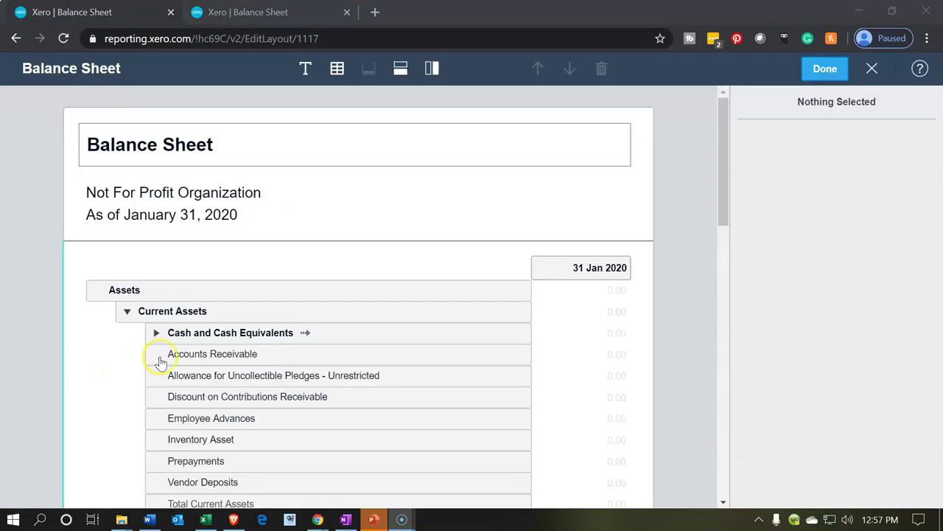
{"action": "left_click", "coordinate": [154, 355]}
{"action": "left_click", "coordinate": [157, 378]}
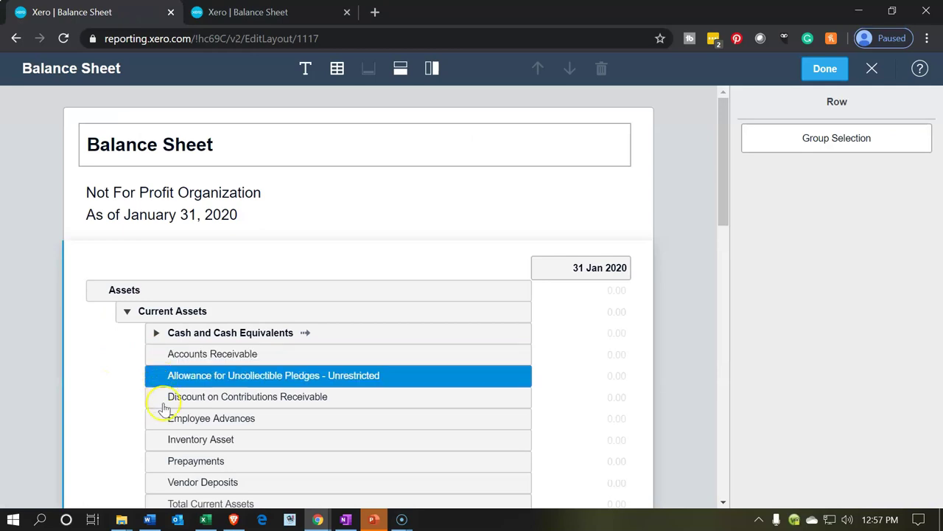
{"action": "left_click", "coordinate": [160, 399]}
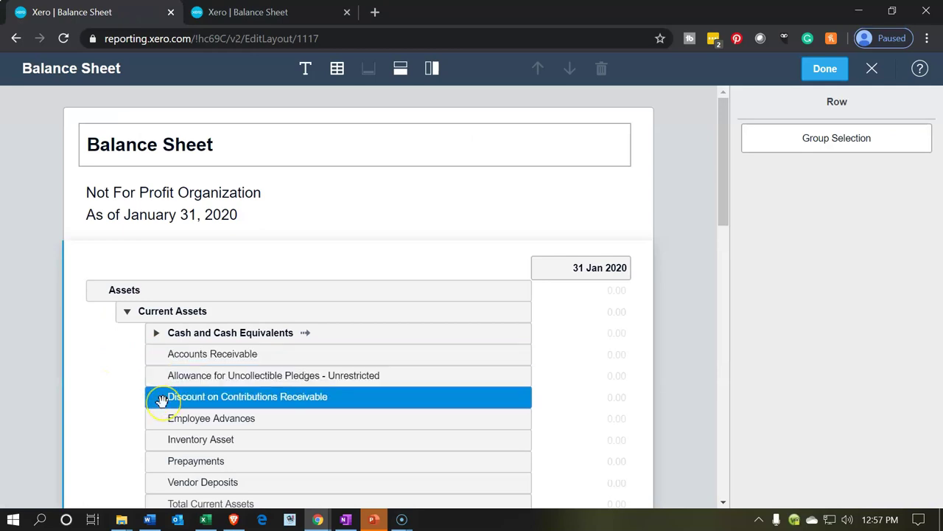
{"action": "left_click", "coordinate": [158, 355]}
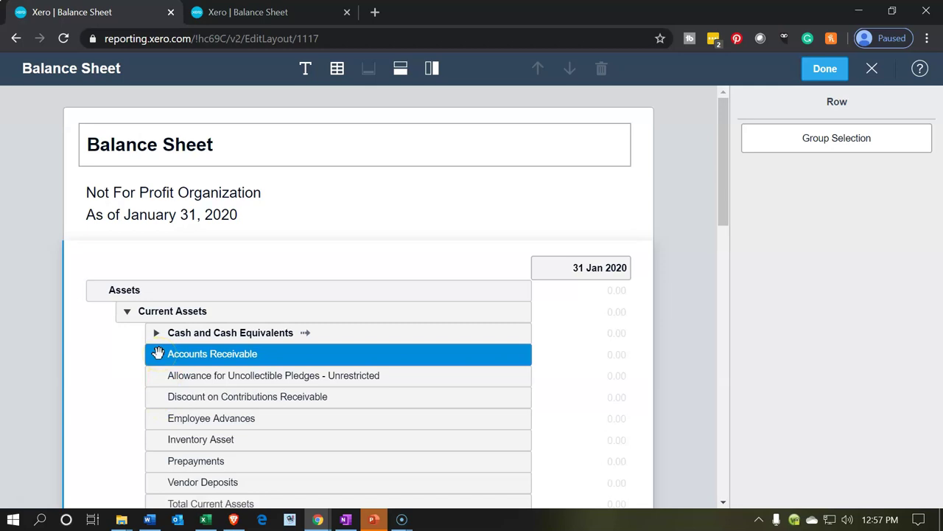
{"action": "left_click", "coordinate": [156, 375], "text": "shift"}
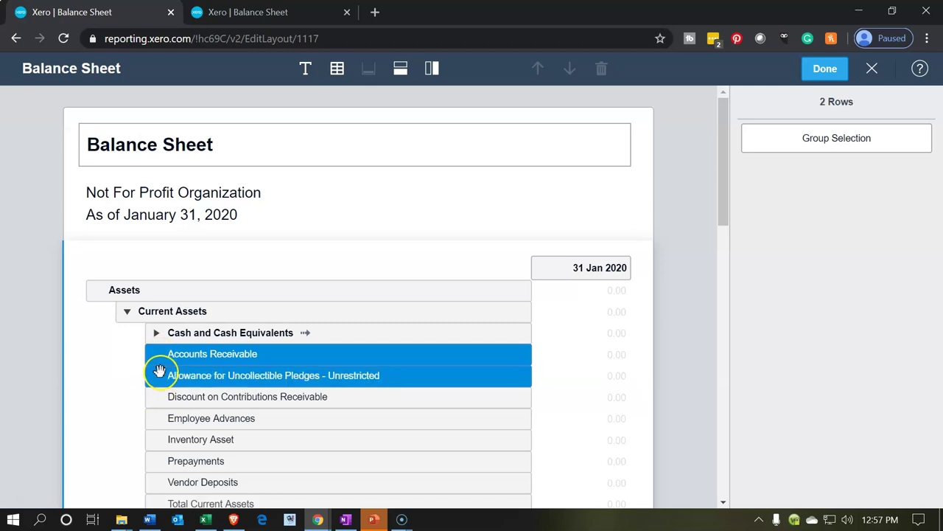
{"action": "left_click", "coordinate": [162, 398], "text": "shift"}
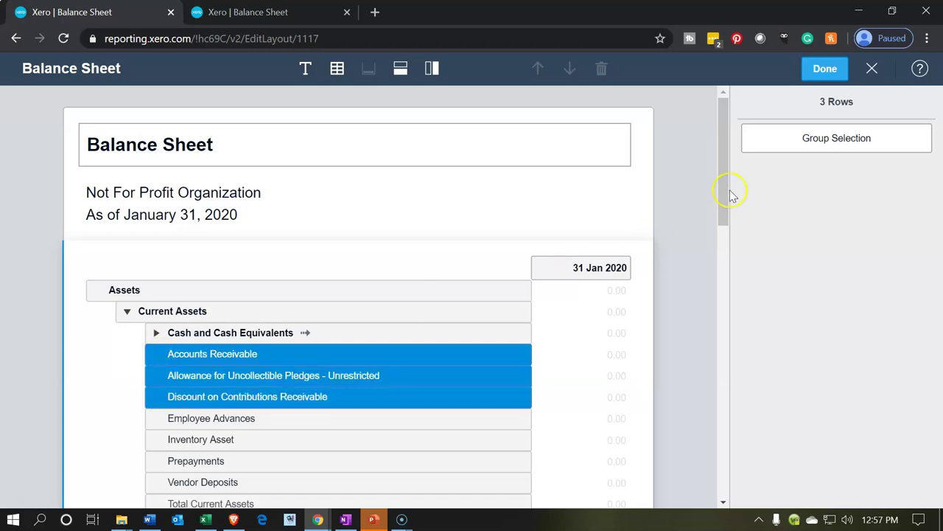
{"action": "left_click", "coordinate": [779, 144]}
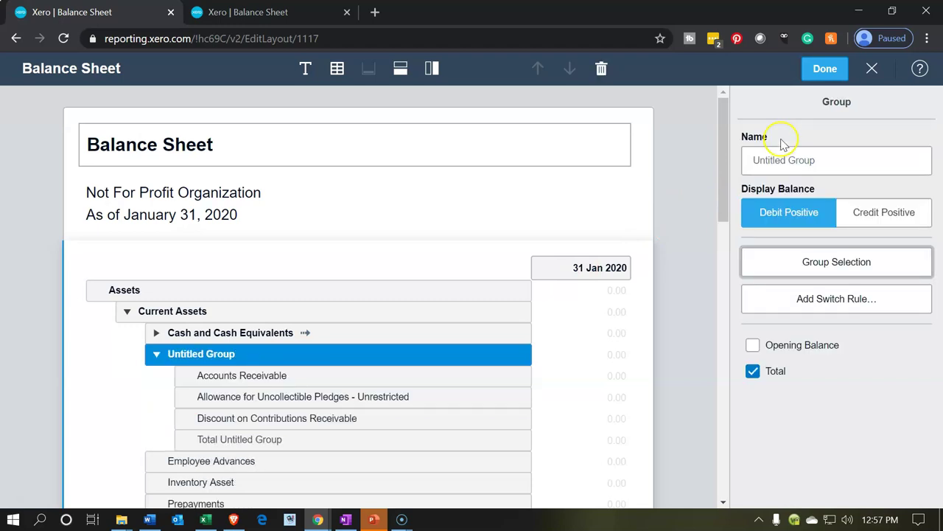
- Name the new current assets group Accounts Receivable and apply the layout to the report
{"action": "left_click", "coordinate": [787, 164]}
{"action": "type", "text": "Accounts Receivable"}
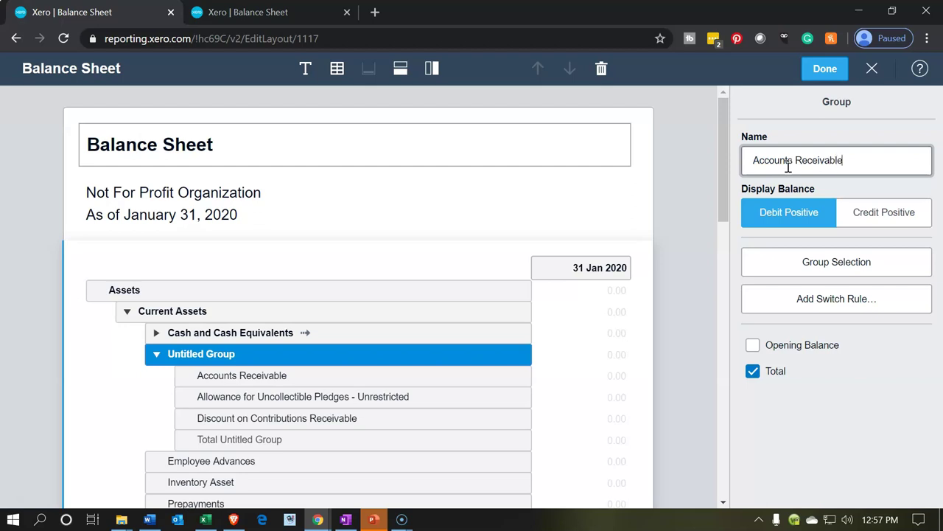
{"action": "left_click", "coordinate": [836, 432]}
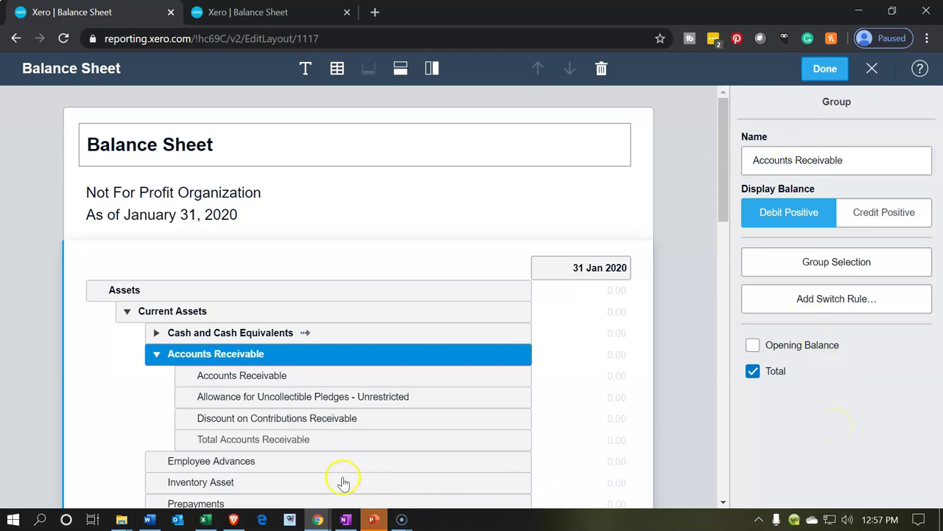
{"action": "left_click", "coordinate": [819, 71]}
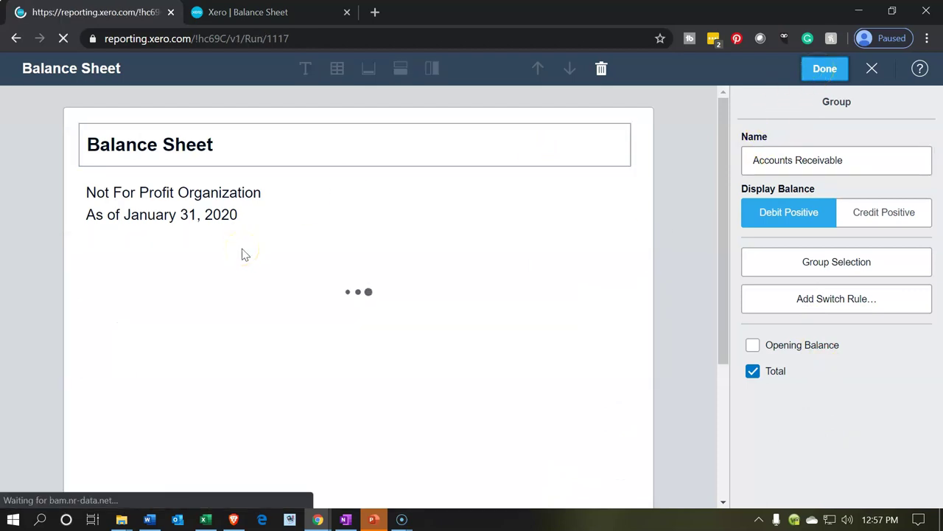
{"action": "scroll", "coordinate": [228, 379], "scroll_direction": "down", "scroll_amount": 2}
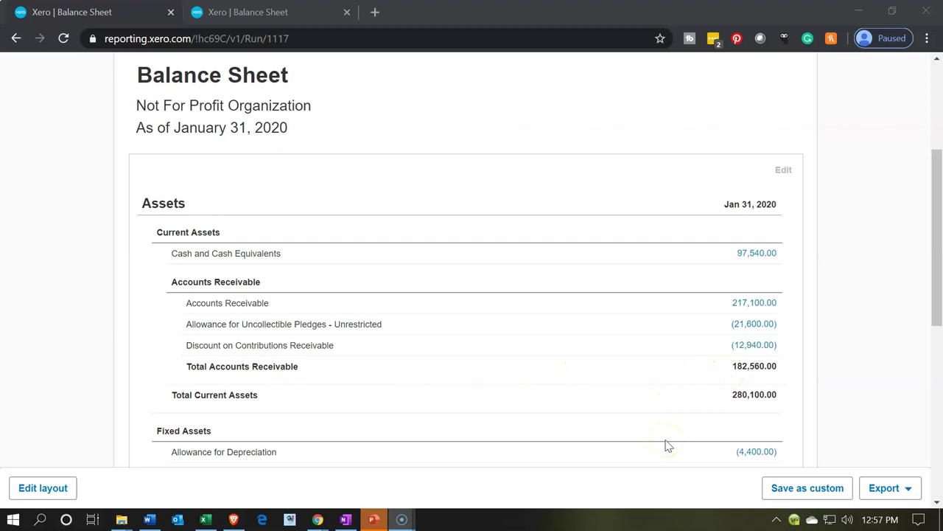
- In the report layout, move Furniture & Equipment above Allowance for Depreciation under Fixed Assets and apply the layout
{"action": "scroll", "coordinate": [667, 445], "scroll_direction": "down", "scroll_amount": 1}
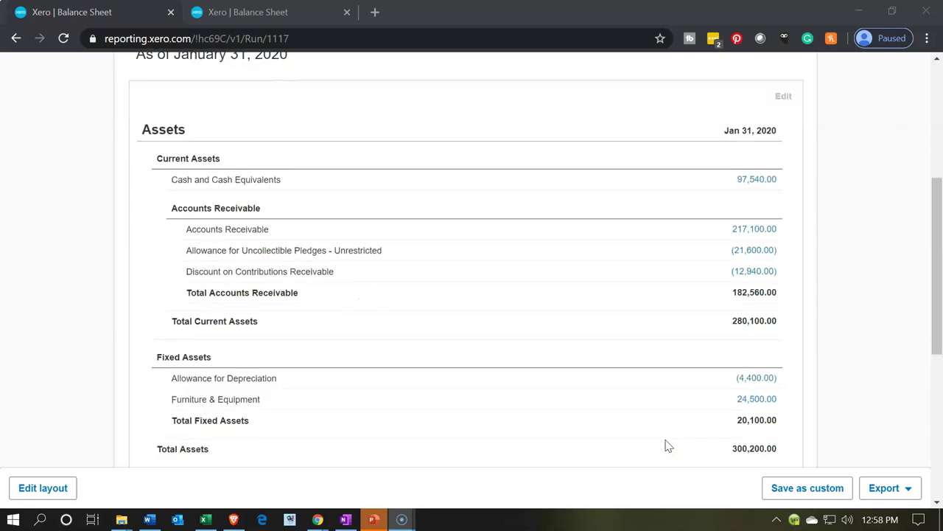
{"action": "left_click", "coordinate": [918, 450]}
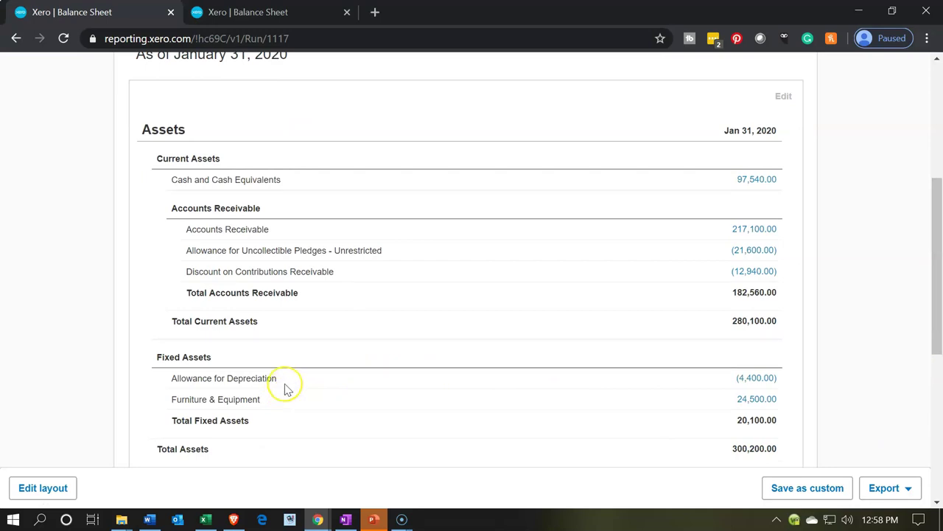
{"action": "left_click", "coordinate": [43, 487]}
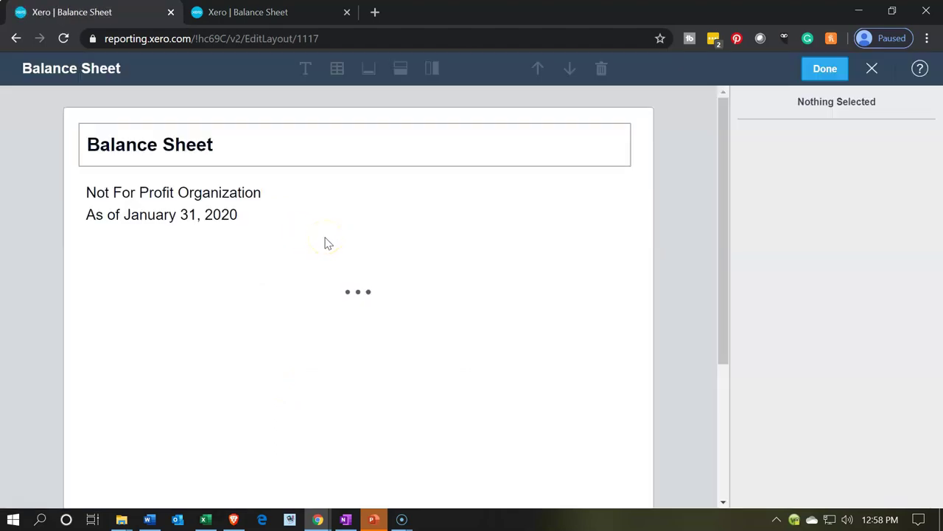
{"action": "scroll", "coordinate": [286, 323], "scroll_direction": "down", "scroll_amount": 3}
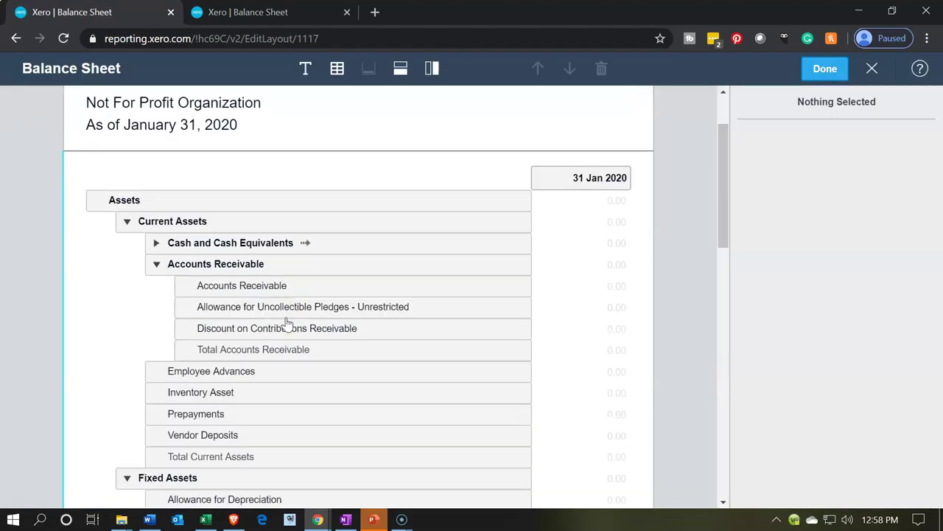
{"action": "scroll", "coordinate": [286, 323], "scroll_direction": "down", "scroll_amount": 1}
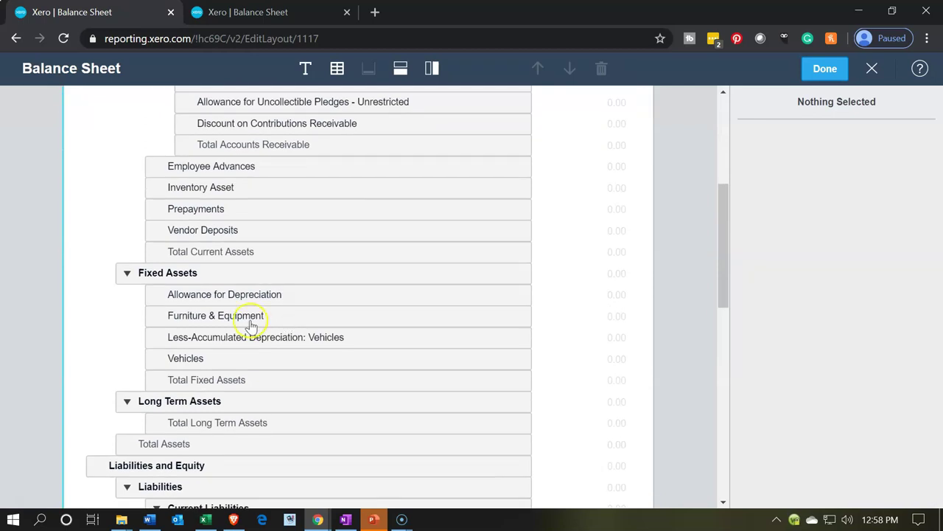
{"action": "left_click", "coordinate": [209, 316]}
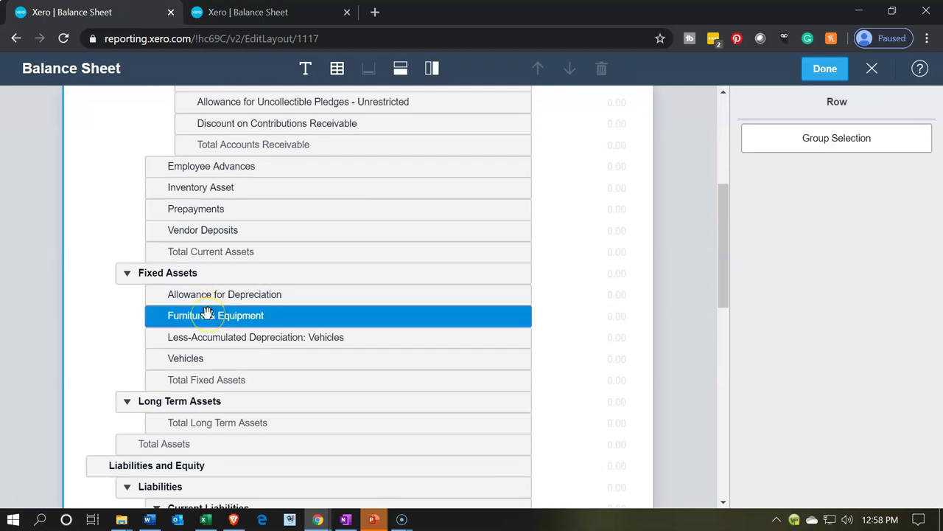
{"action": "left_click_drag", "start_coordinate": [207, 312], "coordinate": [210, 294]}
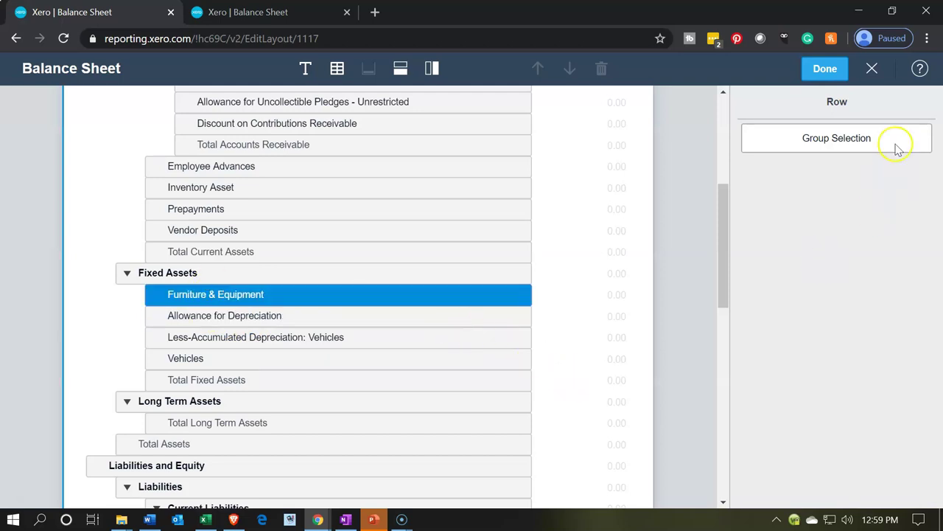
{"action": "left_click", "coordinate": [825, 69]}
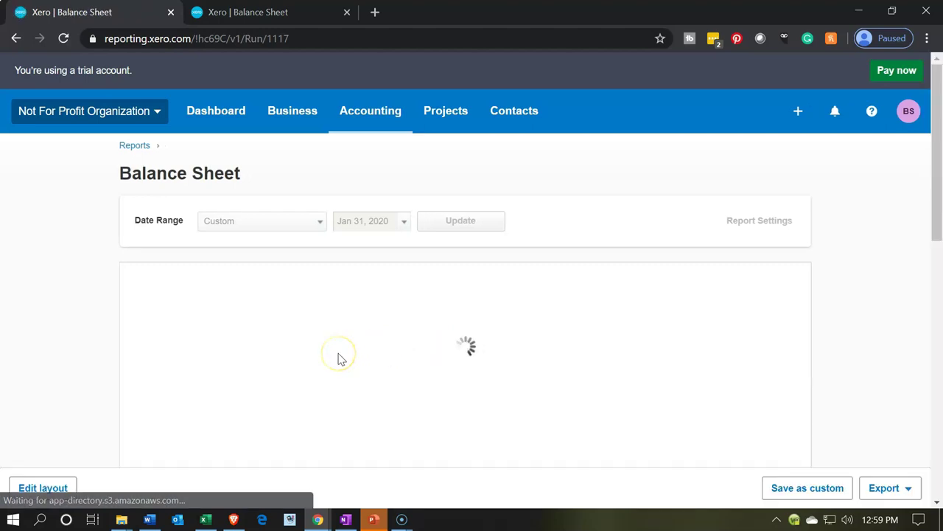
{"action": "scroll", "coordinate": [336, 352], "scroll_direction": "down", "scroll_amount": 5}
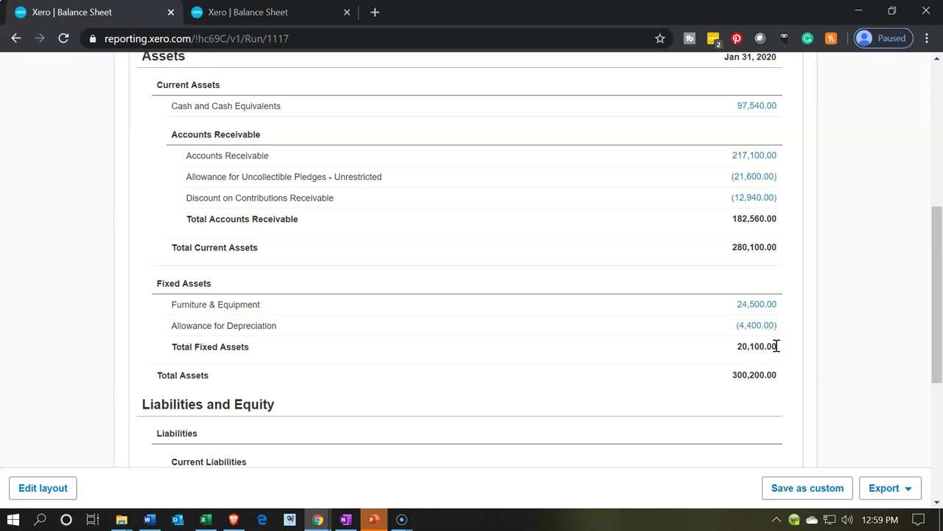
- Reopen the report layout and group the Current Year Earnings and Net Assets - Unrestricted rows under Equity
{"action": "scroll", "coordinate": [776, 345], "scroll_direction": "down", "scroll_amount": 1}
{"action": "scroll", "coordinate": [776, 351], "scroll_direction": "down", "scroll_amount": 1}
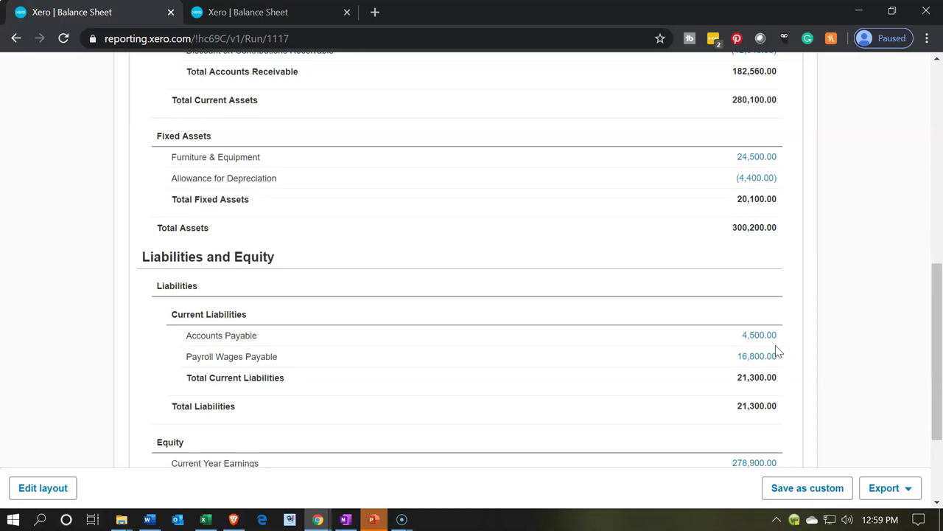
{"action": "scroll", "coordinate": [777, 352], "scroll_direction": "down", "scroll_amount": 1}
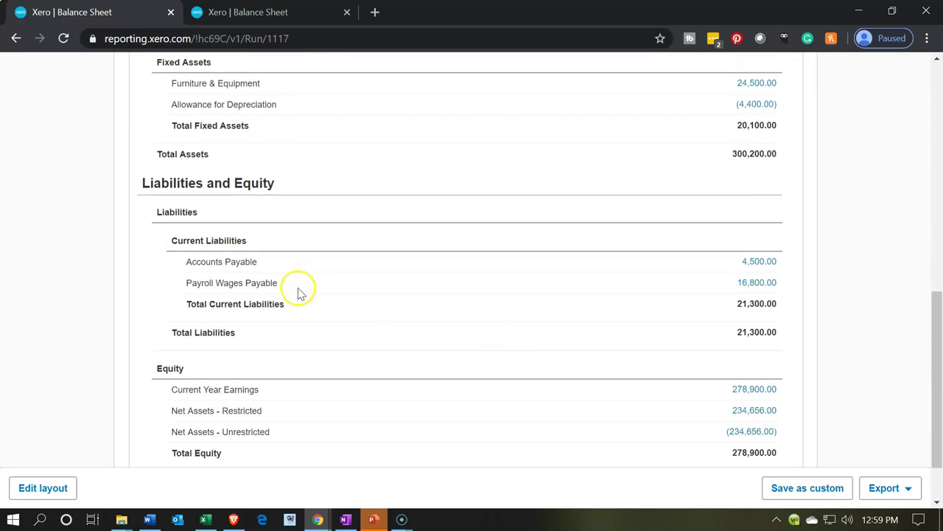
{"action": "scroll", "coordinate": [291, 328], "scroll_direction": "down", "scroll_amount": 1}
{"action": "left_click", "coordinate": [291, 328]}
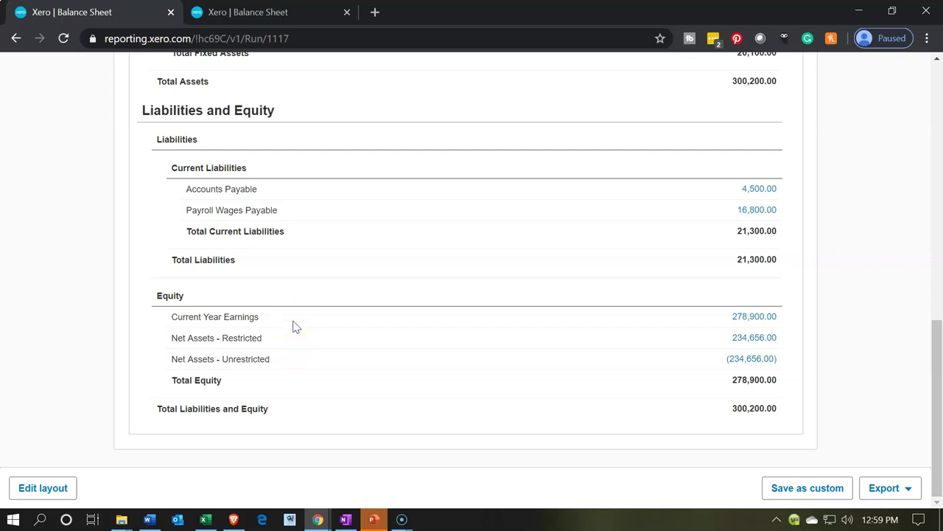
{"action": "left_click", "coordinate": [74, 488]}
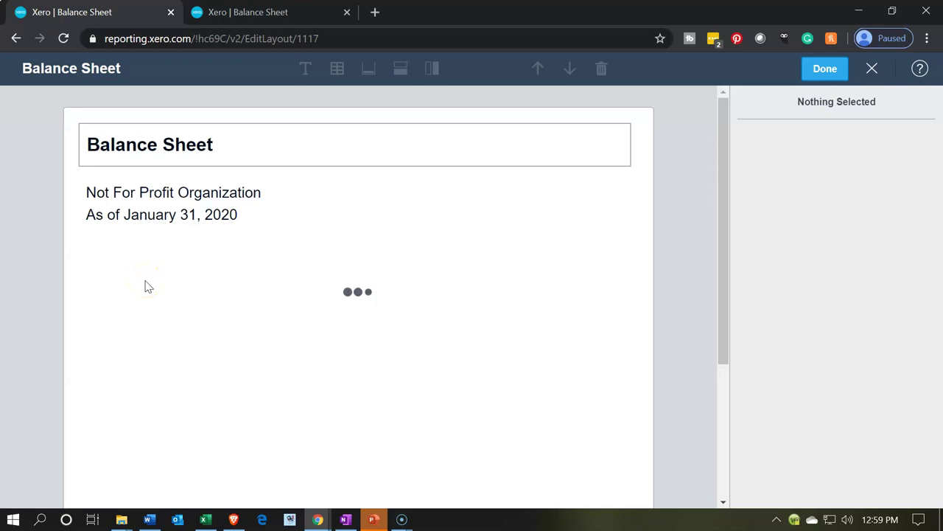
{"action": "scroll", "coordinate": [145, 286], "scroll_direction": "down", "scroll_amount": 6}
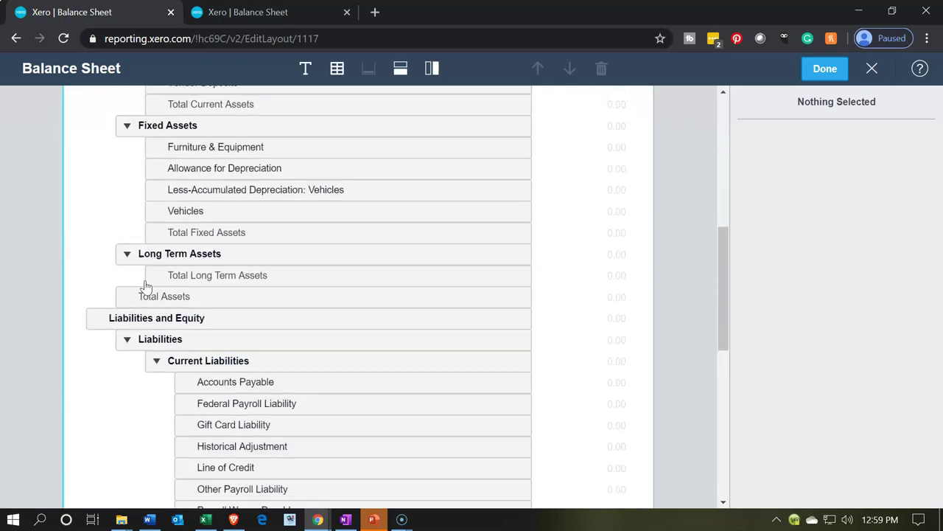
{"action": "scroll", "coordinate": [145, 286], "scroll_direction": "down", "scroll_amount": 6}
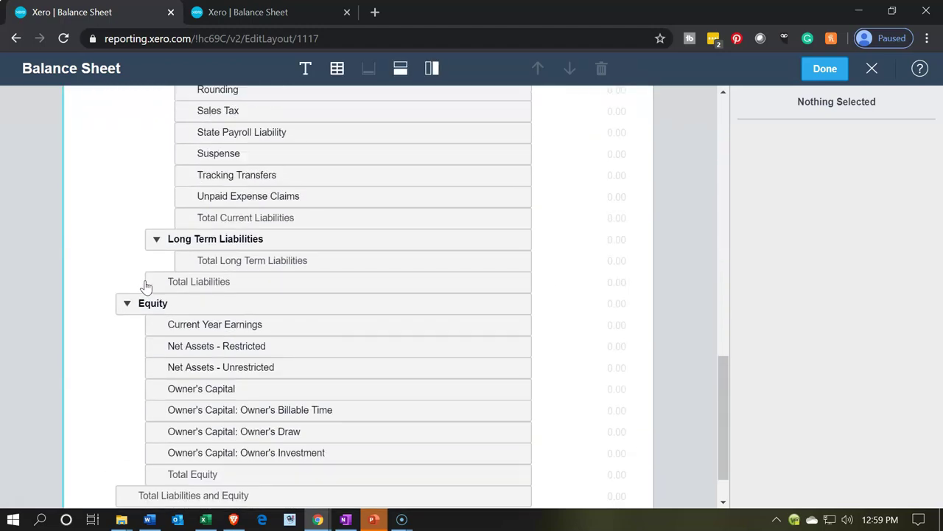
{"action": "scroll", "coordinate": [145, 286], "scroll_direction": "down", "scroll_amount": 1}
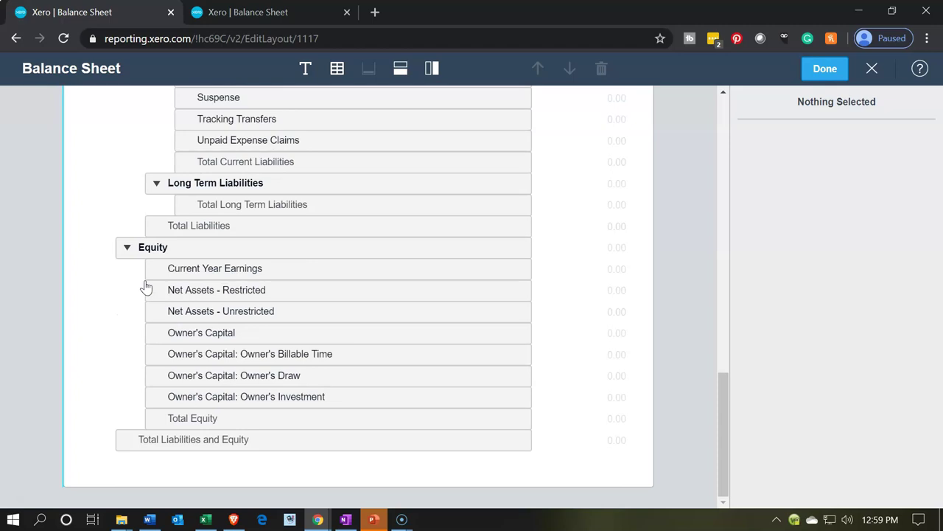
{"action": "left_click", "coordinate": [198, 270]}
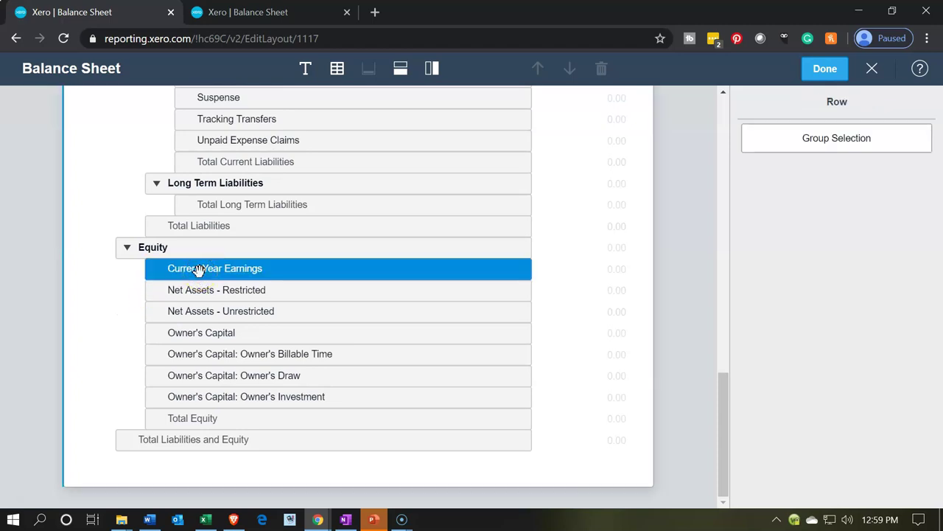
{"action": "left_click", "coordinate": [207, 313], "text": "ctrl"}
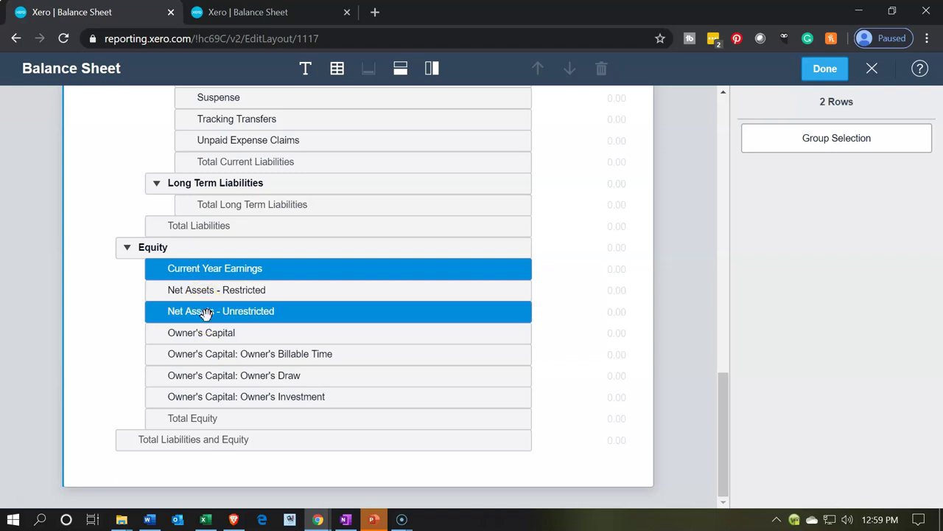
{"action": "left_click", "coordinate": [838, 147]}
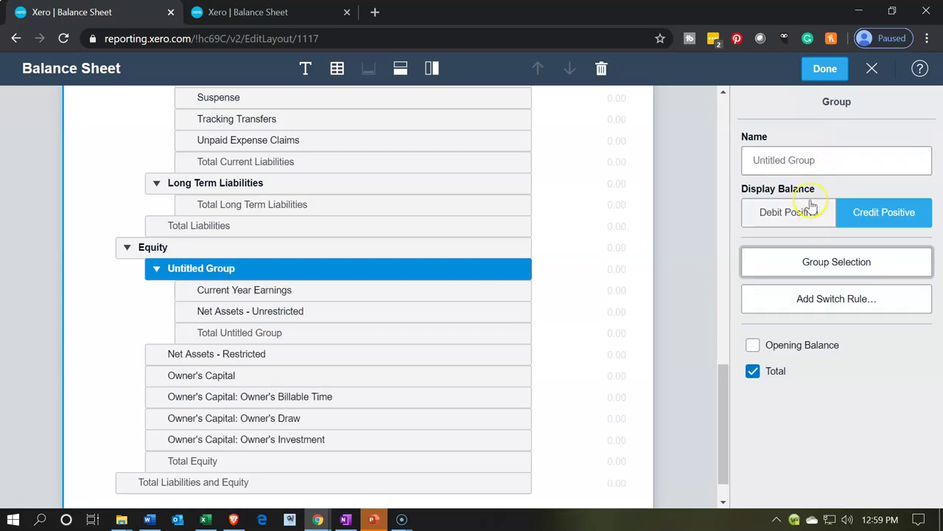
- Name the new equity group Net Assets Unrestricted and apply the layout to the report
{"action": "left_click", "coordinate": [808, 165]}
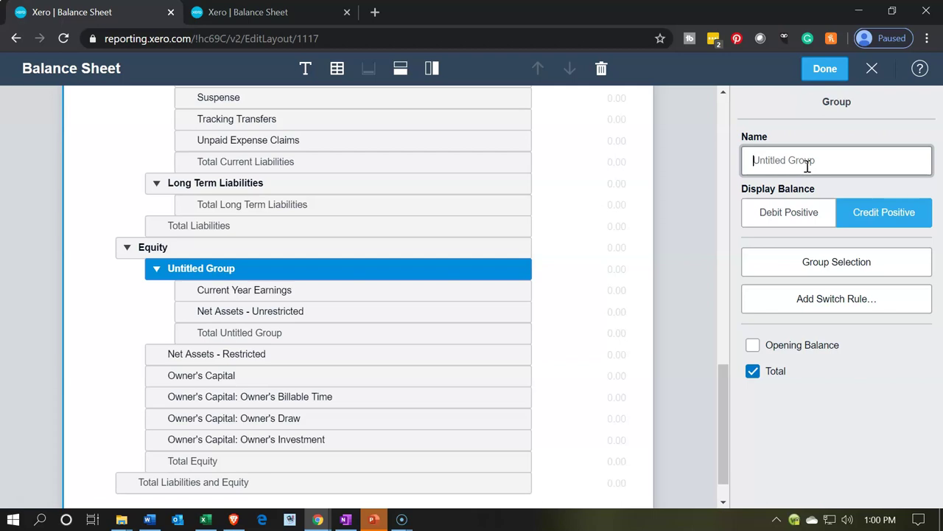
{"action": "type", "text": "Un"}
{"action": "key", "text": "BackSpace"}
{"action": "type", "text": "N"}
{"action": "type", "text": "Unrestricted"}
{"action": "left_click", "coordinate": [818, 70]}
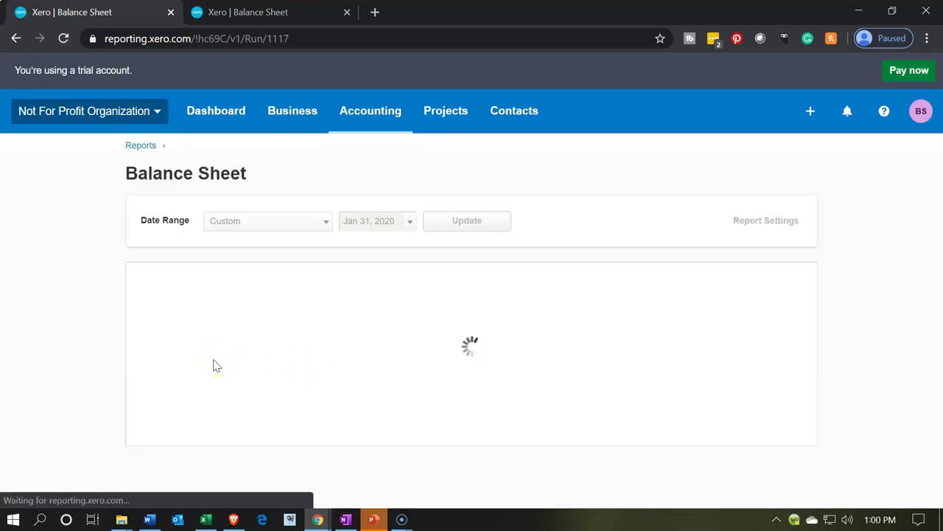
{"action": "scroll", "coordinate": [214, 365], "scroll_direction": "down", "scroll_amount": 10}
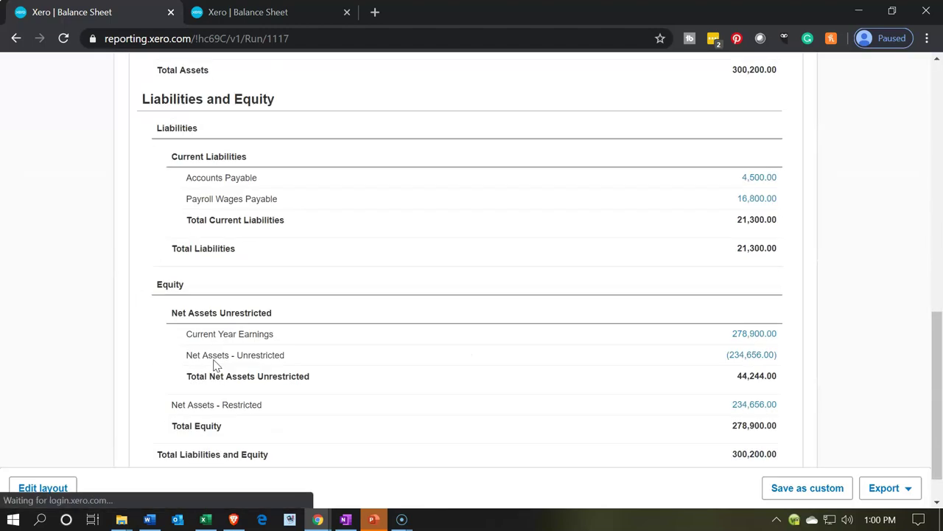
{"action": "scroll", "coordinate": [214, 365], "scroll_direction": "down", "scroll_amount": 1}
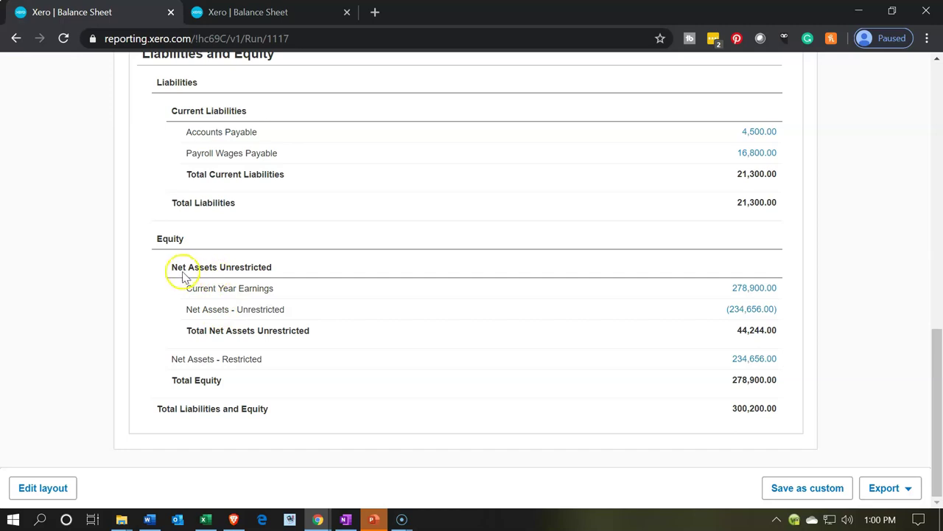
- Collapse the Net Assets Unrestricted group under Equity in the report layout and apply the layout to the report
{"action": "left_click", "coordinate": [65, 488]}
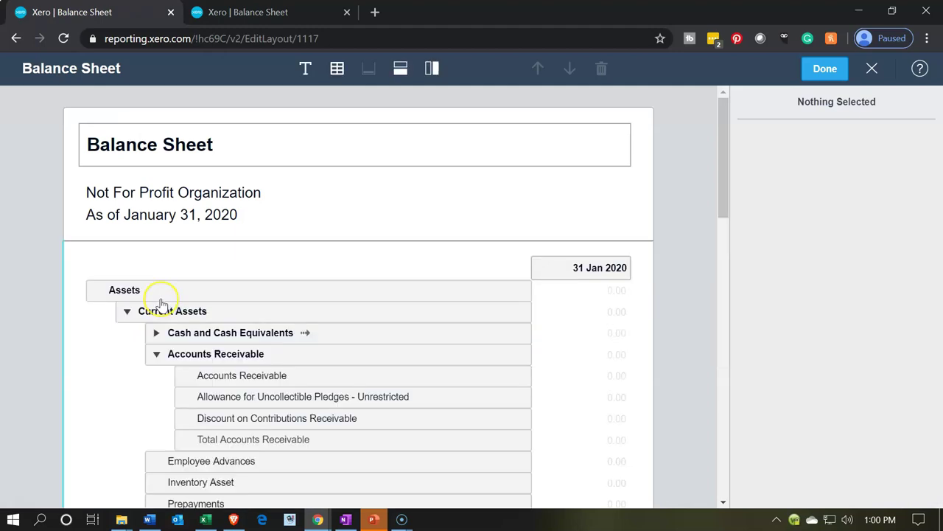
{"action": "scroll", "coordinate": [162, 306], "scroll_direction": "down", "scroll_amount": 12}
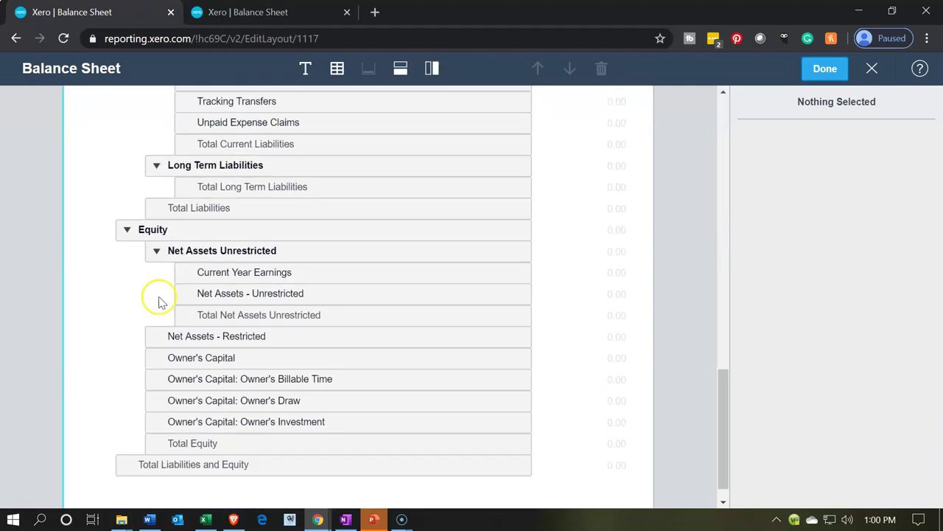
{"action": "left_click", "coordinate": [159, 253]}
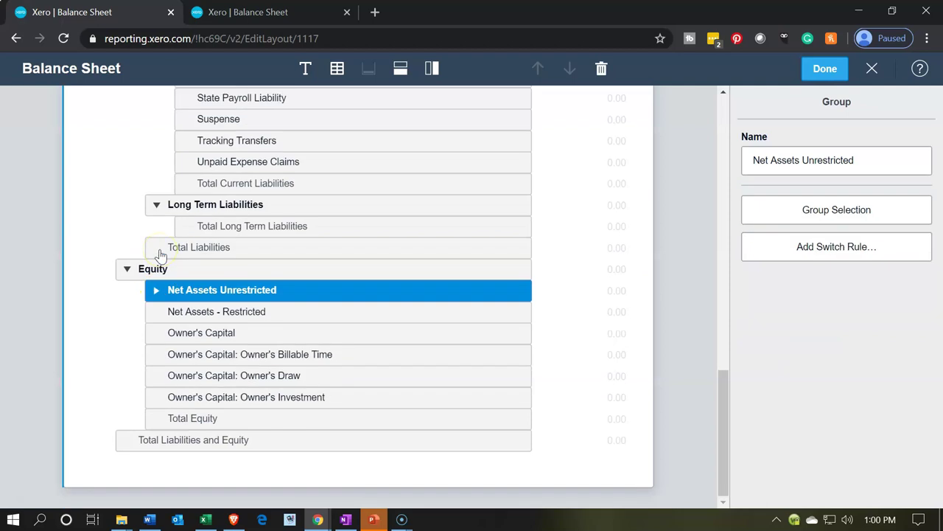
{"action": "left_click", "coordinate": [818, 69]}
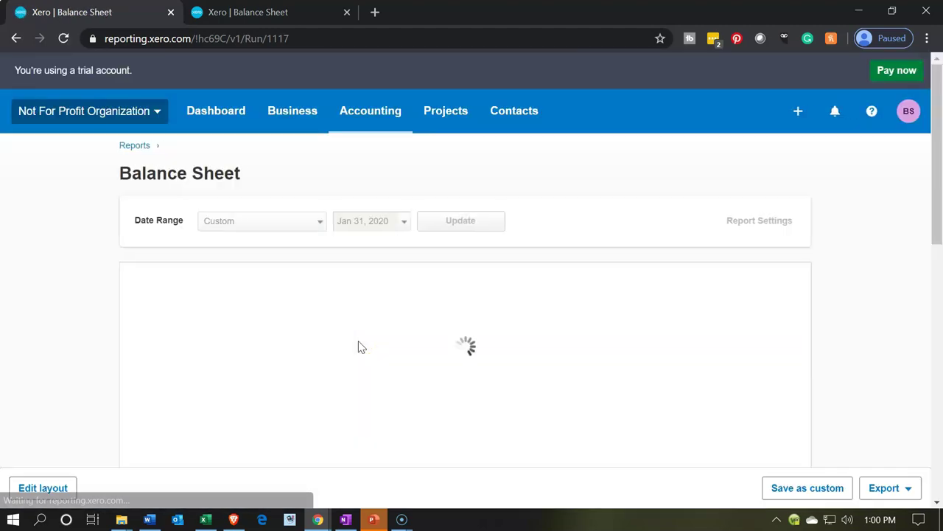
{"action": "scroll", "coordinate": [361, 347], "scroll_direction": "down", "scroll_amount": 5}
{"action": "scroll", "coordinate": [360, 346], "scroll_direction": "down", "scroll_amount": 4}
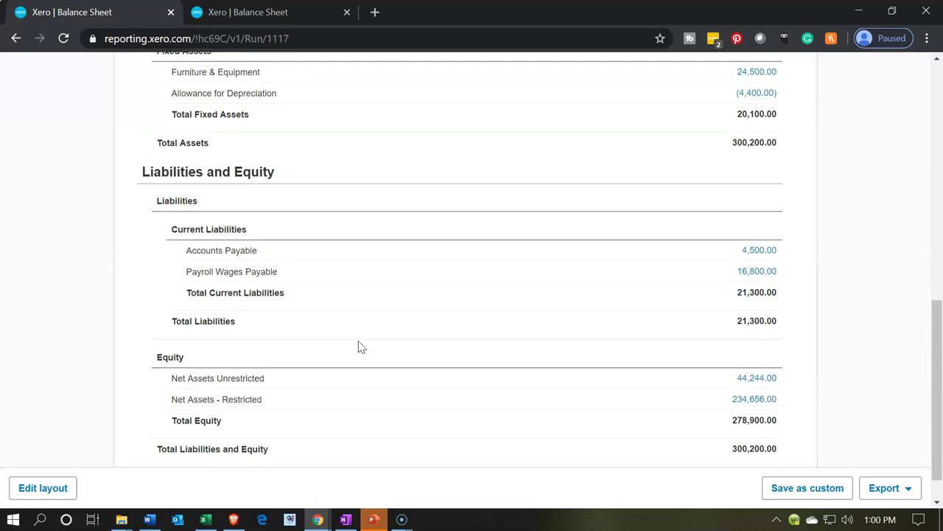
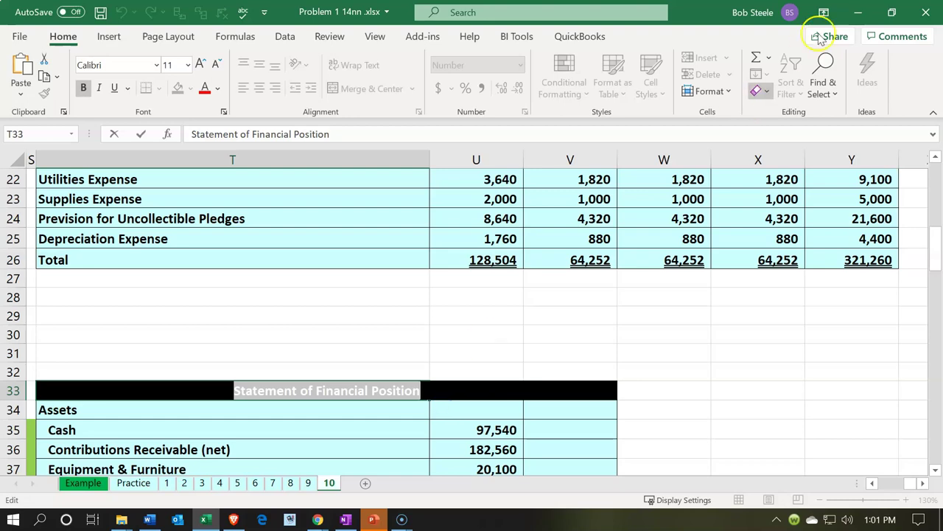
- Switch from Excel back to Xero and change the report's heading to Statement of Financial Position
{"action": "left_click", "coordinate": [857, 11]}
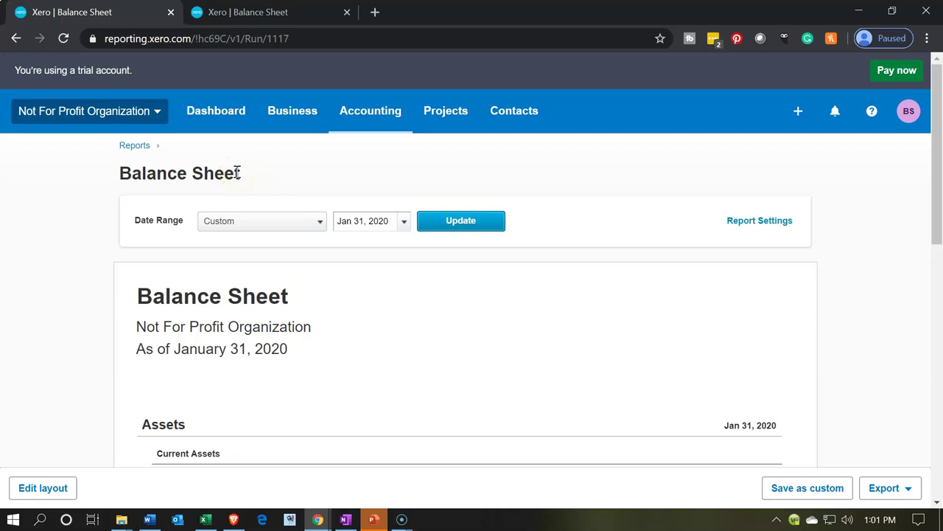
{"action": "left_click", "coordinate": [255, 291]}
{"action": "left_click_drag", "start_coordinate": [303, 291], "coordinate": [37, 287]}
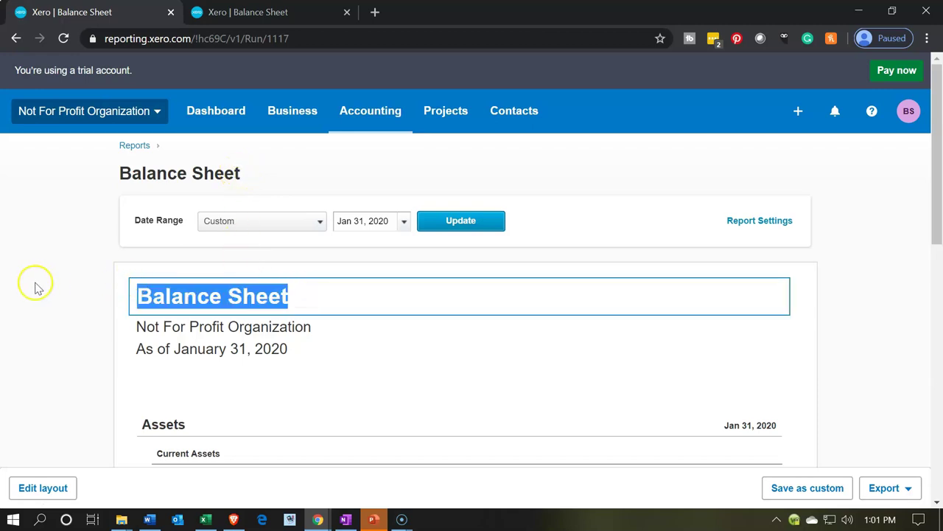
{"action": "type", "text": "Statement of Financial Position"}
{"action": "scroll", "coordinate": [28, 287], "scroll_direction": "down", "scroll_amount": 2}
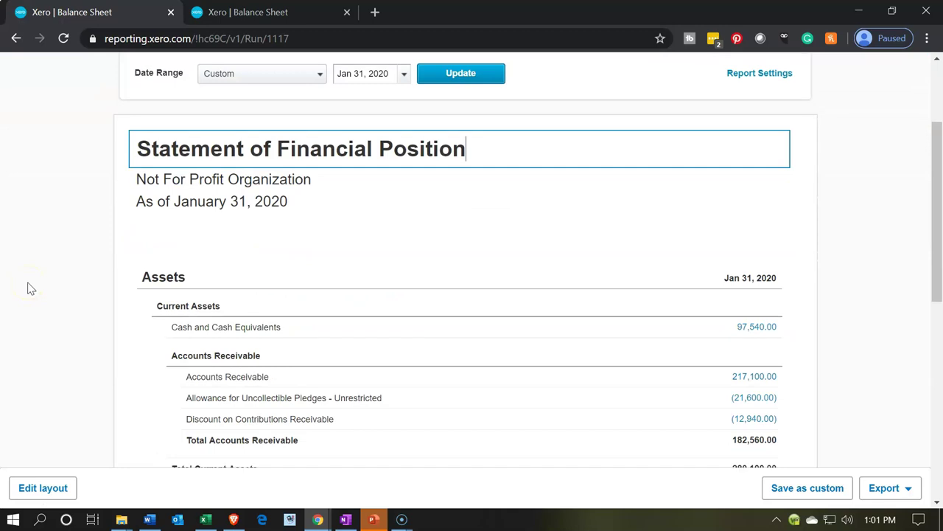
{"action": "left_click", "coordinate": [867, 272]}
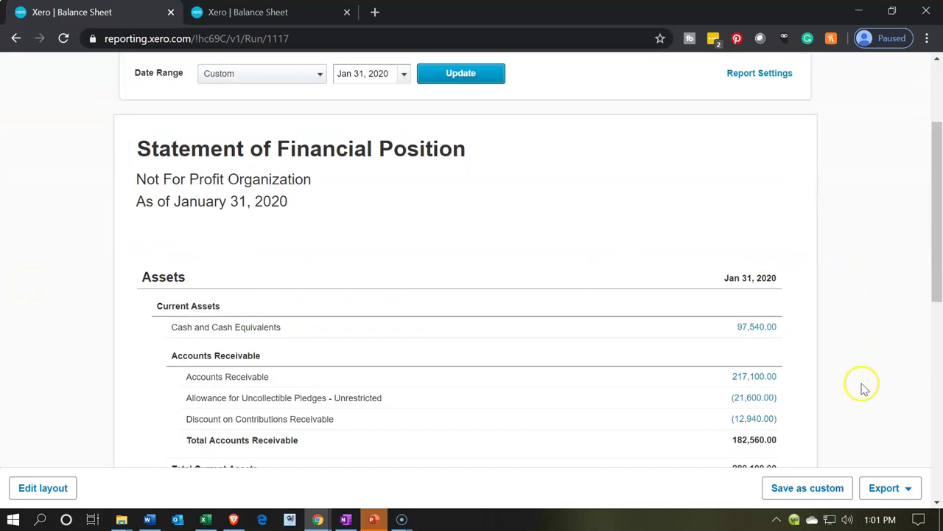
- Save the report as a custom report named Statement of Financial Position without making it the default
{"action": "left_click", "coordinate": [831, 481]}
{"action": "triple_click", "coordinate": [465, 257]}
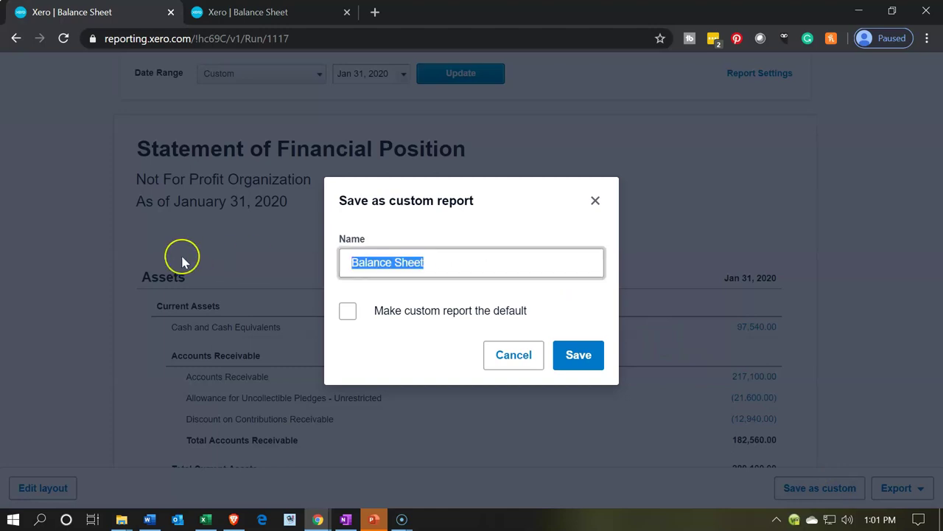
{"action": "type", "text": "Statement of Financial Position"}
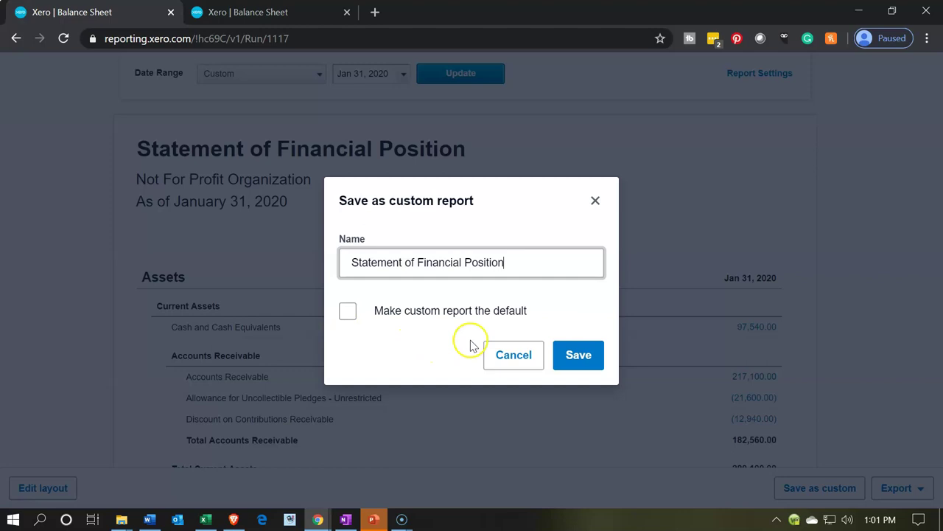
{"action": "left_click", "coordinate": [577, 361]}
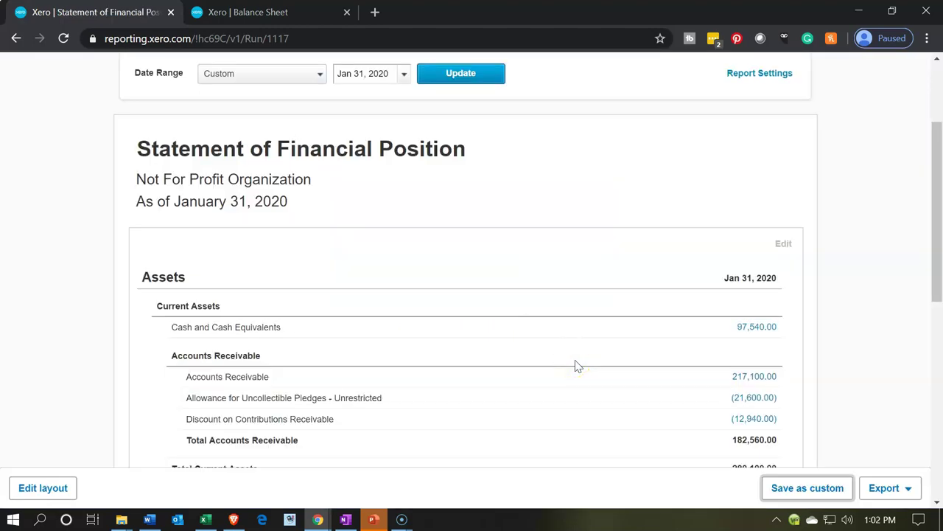
- Open the custom reports list in the second browser tab and review the saved reports
{"action": "left_click", "coordinate": [306, 15]}
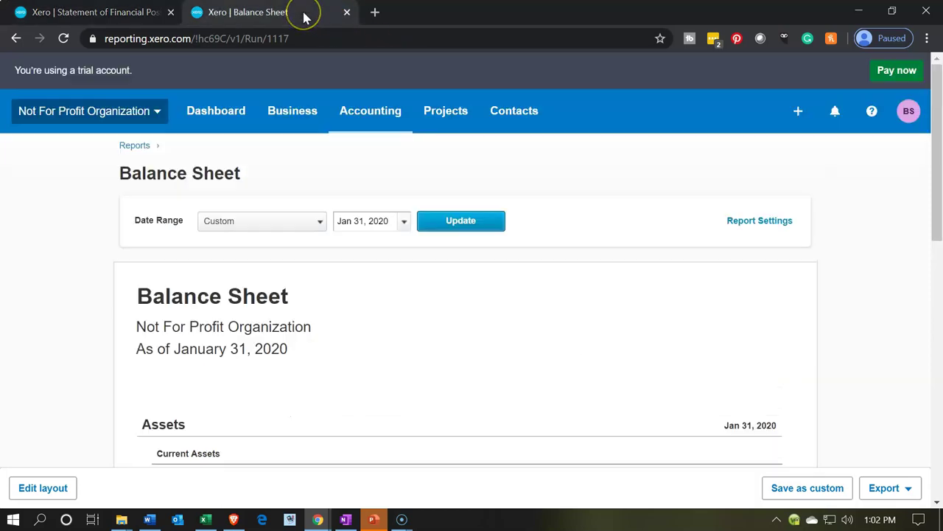
{"action": "left_click", "coordinate": [373, 113]}
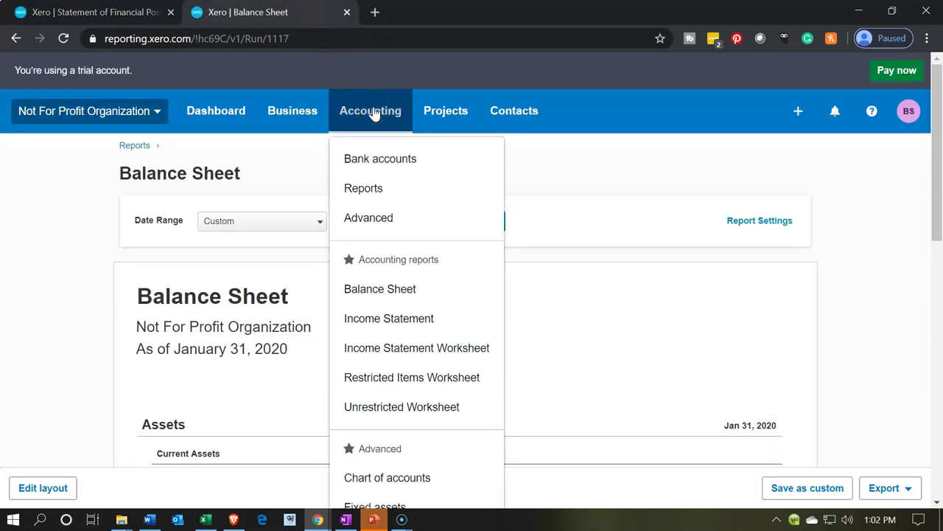
{"action": "left_click", "coordinate": [374, 190]}
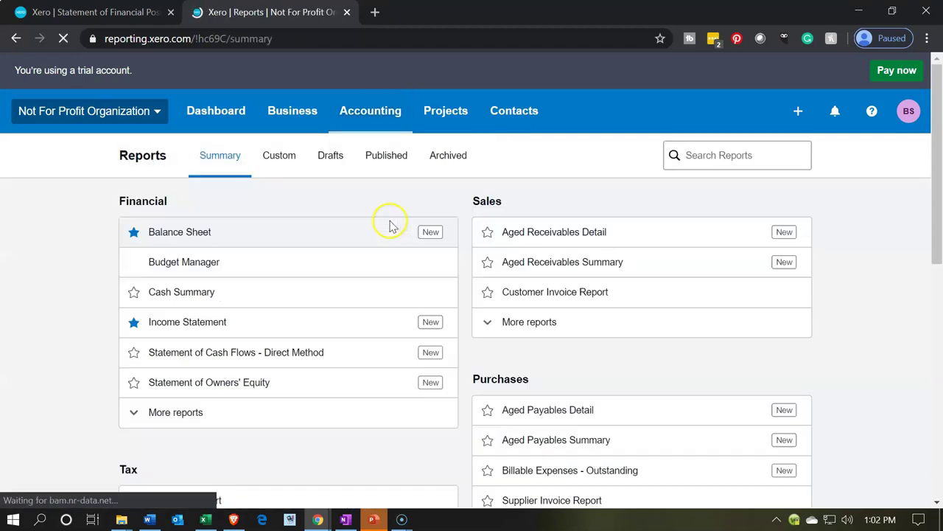
{"action": "left_click", "coordinate": [272, 156]}
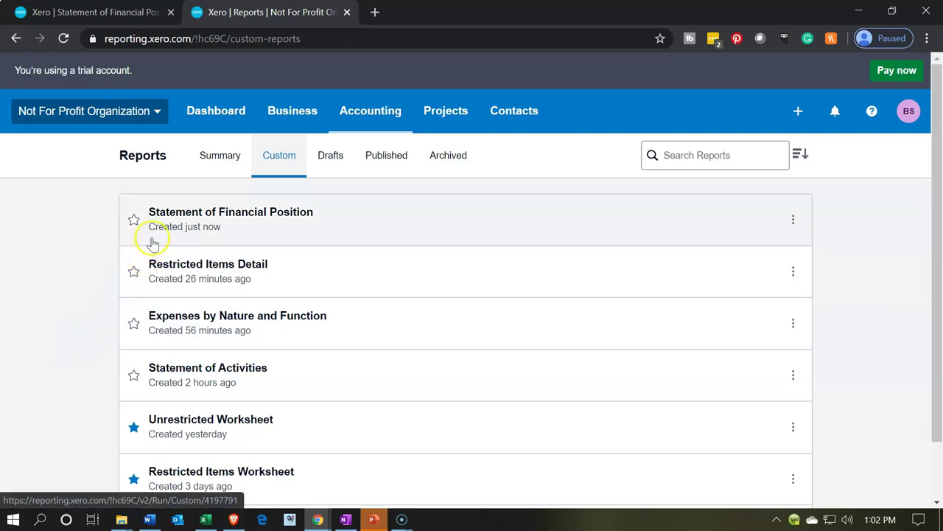
{"action": "scroll", "coordinate": [84, 315], "scroll_direction": "down", "scroll_amount": 1}
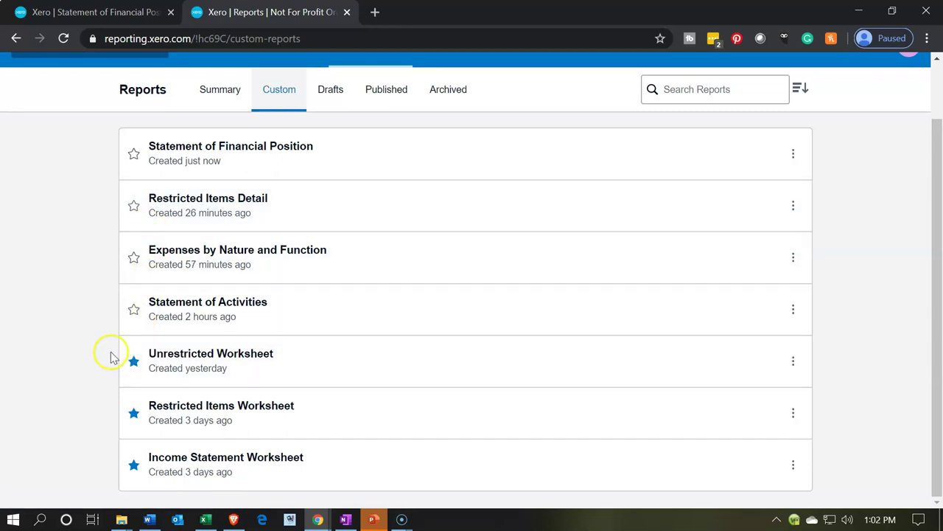
- Return to the Statement of Financial Position report and export it as a PDF
{"action": "left_click", "coordinate": [112, 15]}
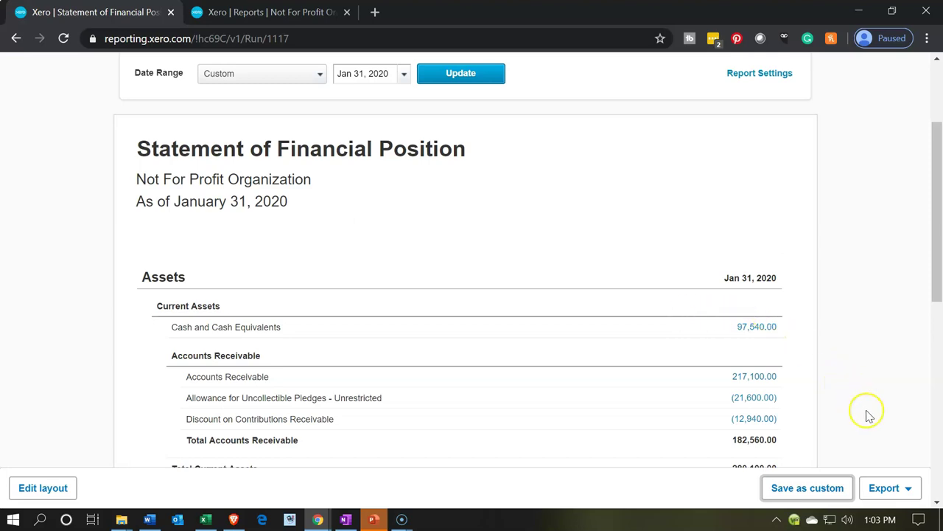
{"action": "left_click", "coordinate": [894, 483]}
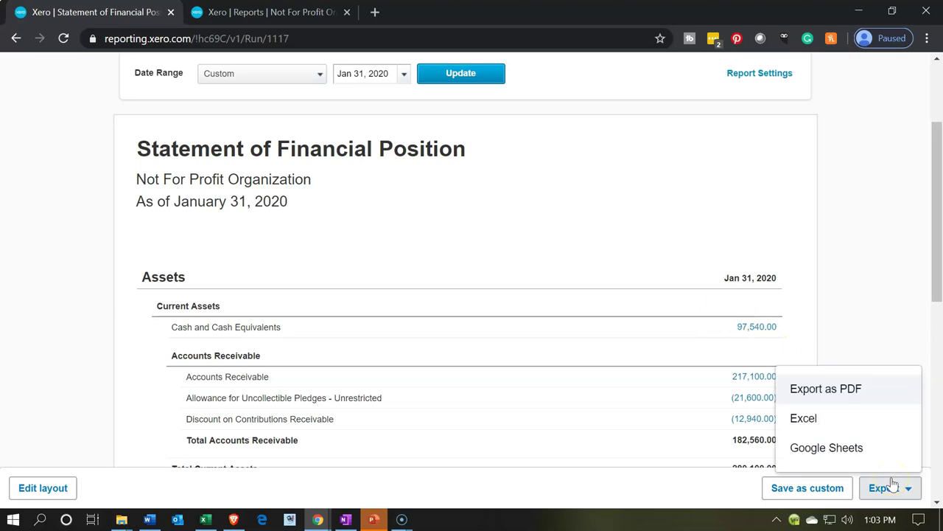
{"action": "left_click", "coordinate": [849, 391]}
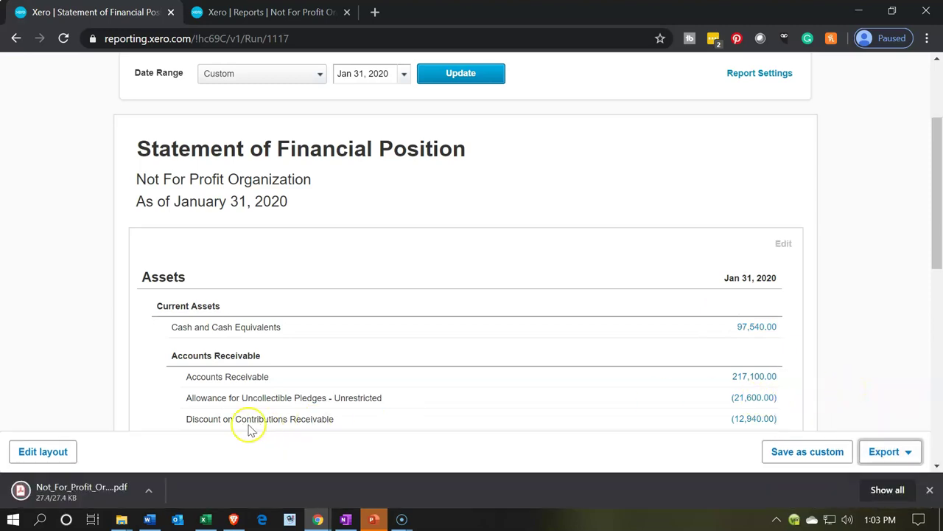
- Copy the downloaded PDF into the Financial Statements folder inside Xero NFP using File Explorer
{"action": "left_click", "coordinate": [894, 12]}
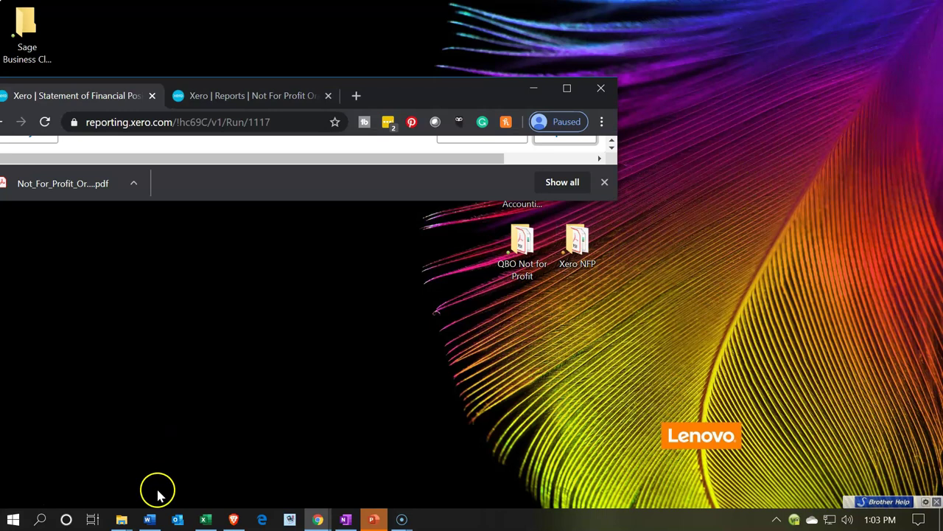
{"action": "left_click", "coordinate": [121, 519]}
{"action": "left_click", "coordinate": [200, 480]}
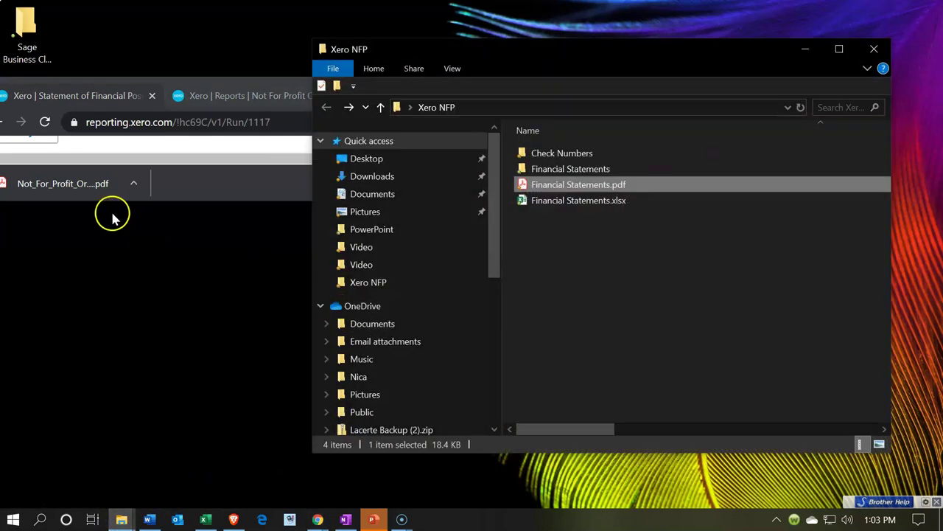
{"action": "double_click", "coordinate": [536, 171]}
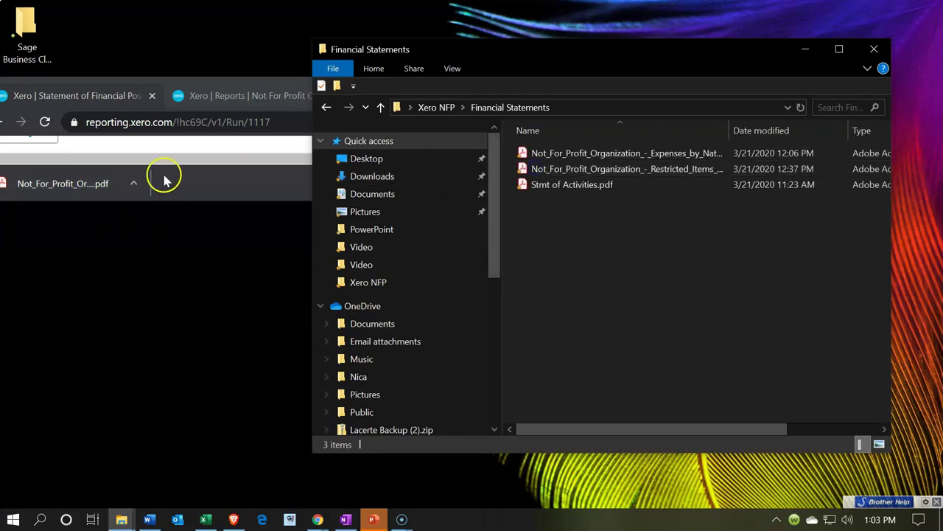
{"action": "left_click_drag", "start_coordinate": [56, 185], "coordinate": [633, 270]}
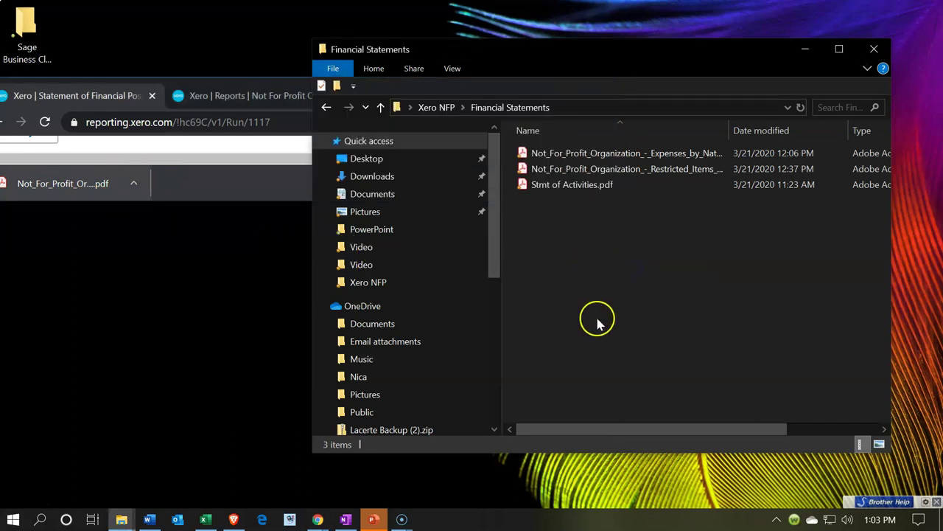
- Open the Financial Statements.xlsx workbook from the Xero NFP folder in Excel and minimize the open workbook windows
{"action": "left_click", "coordinate": [428, 107]}
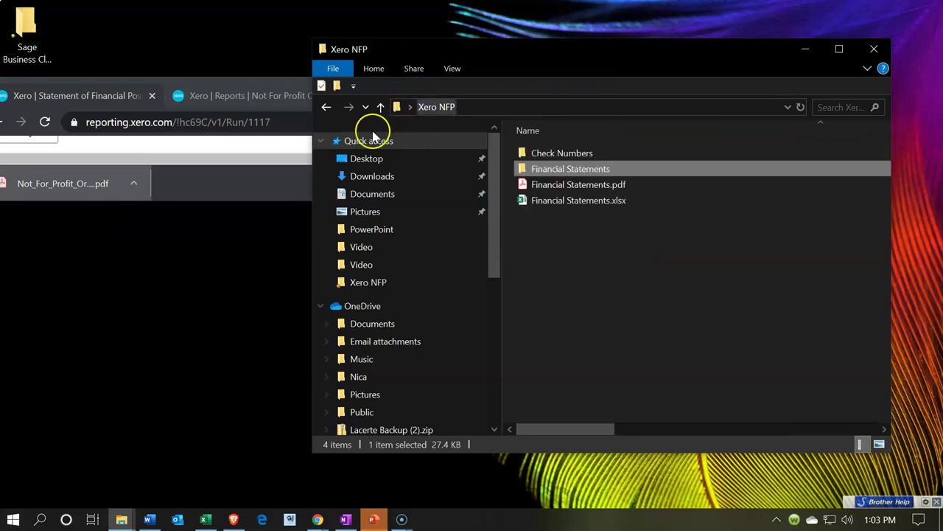
{"action": "left_click", "coordinate": [547, 203]}
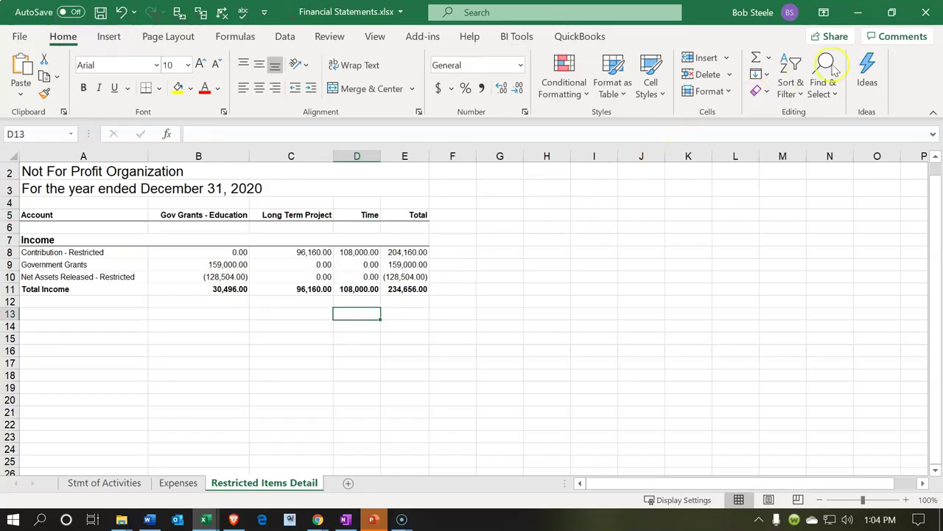
{"action": "left_click", "coordinate": [867, 19]}
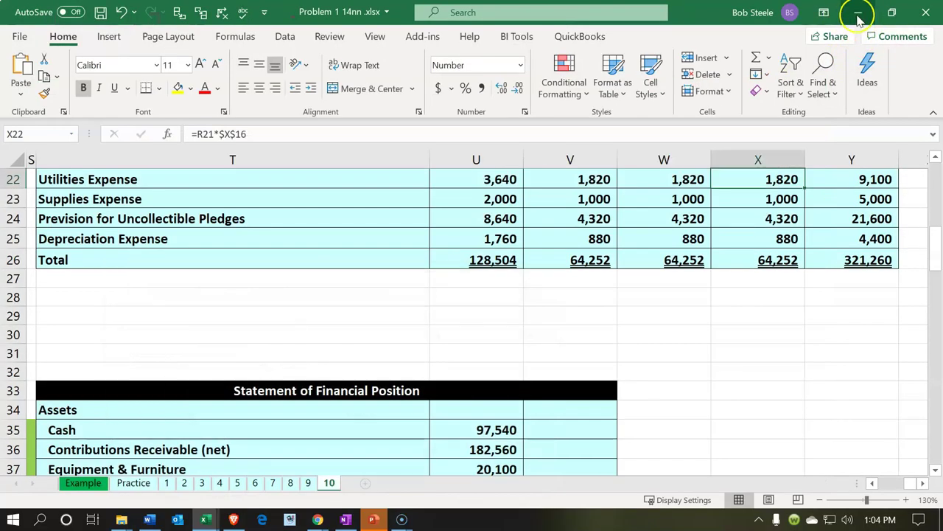
{"action": "left_click", "coordinate": [859, 19]}
- Switch back to the maximized browser and export the Statement of Financial Position to Excel
{"action": "left_click", "coordinate": [317, 159]}
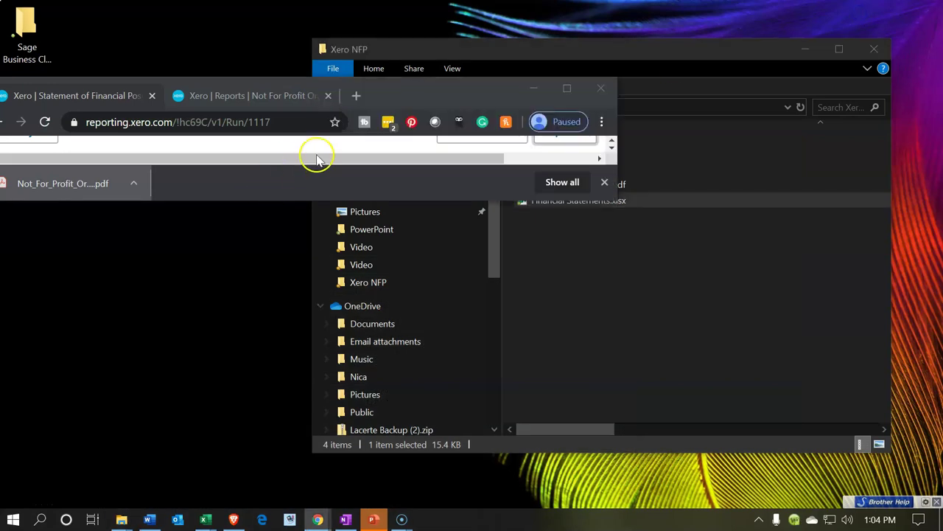
{"action": "left_click", "coordinate": [566, 91]}
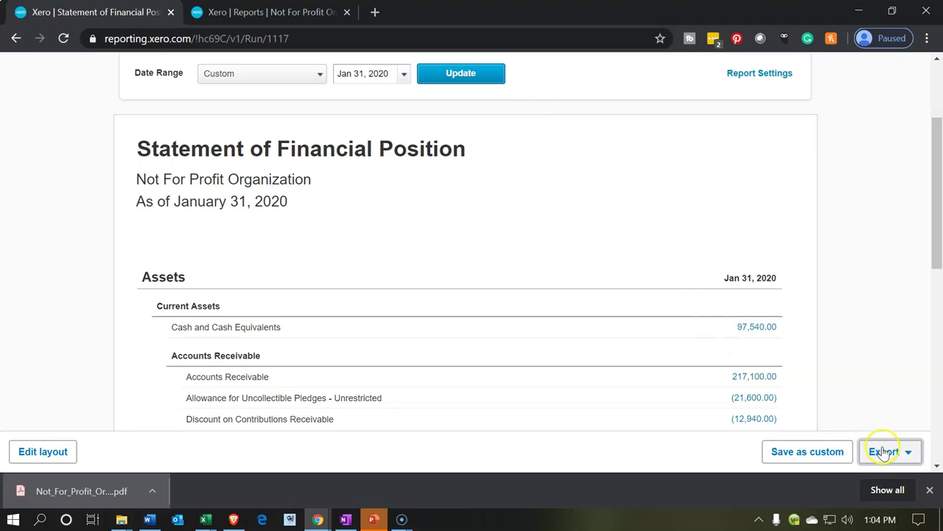
{"action": "left_click", "coordinate": [884, 453]}
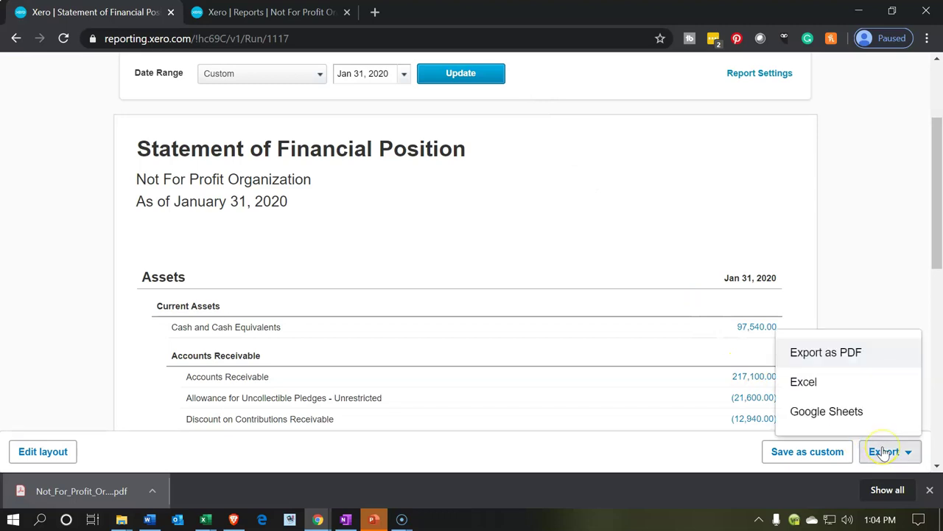
{"action": "left_click", "coordinate": [848, 382]}
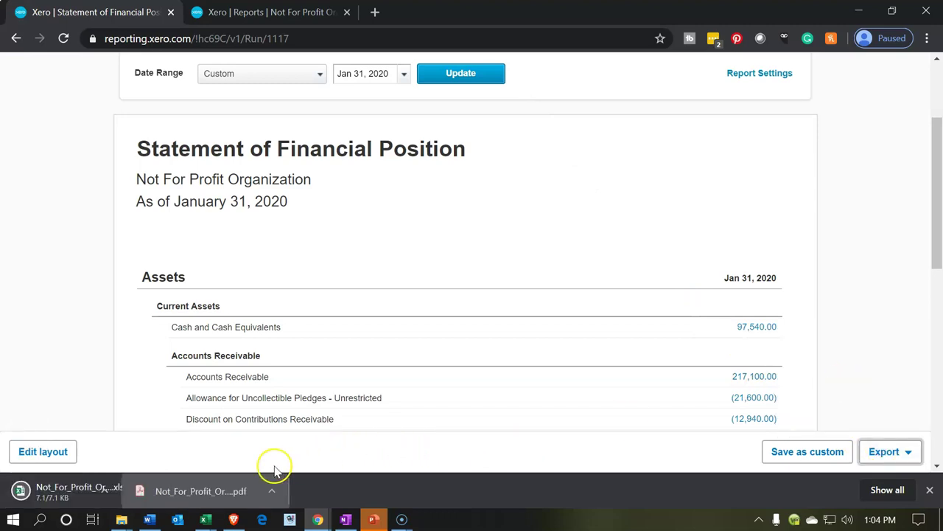
- Open the downloaded Statement of Financial Position workbook in Excel, enable editing, and copy the entire worksheet
{"action": "left_click", "coordinate": [96, 491]}
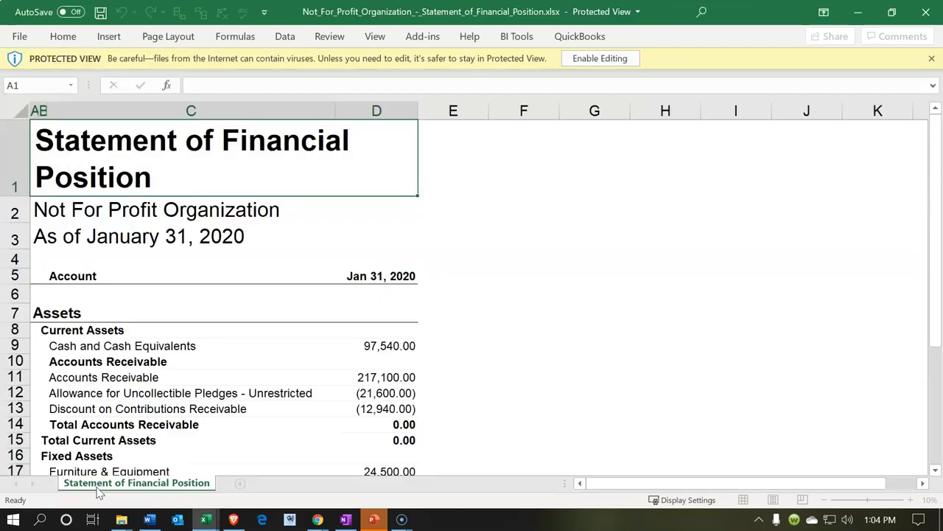
{"action": "left_click", "coordinate": [580, 59]}
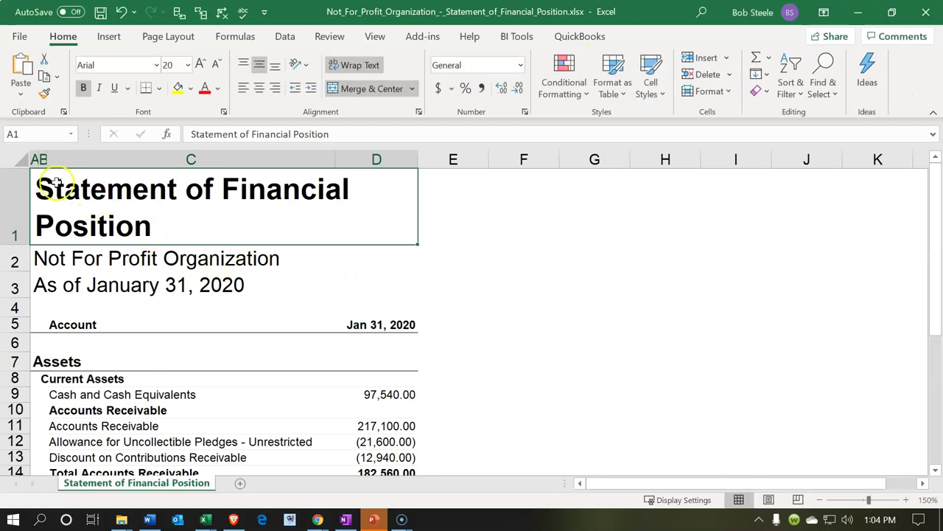
{"action": "left_click", "coordinate": [22, 160]}
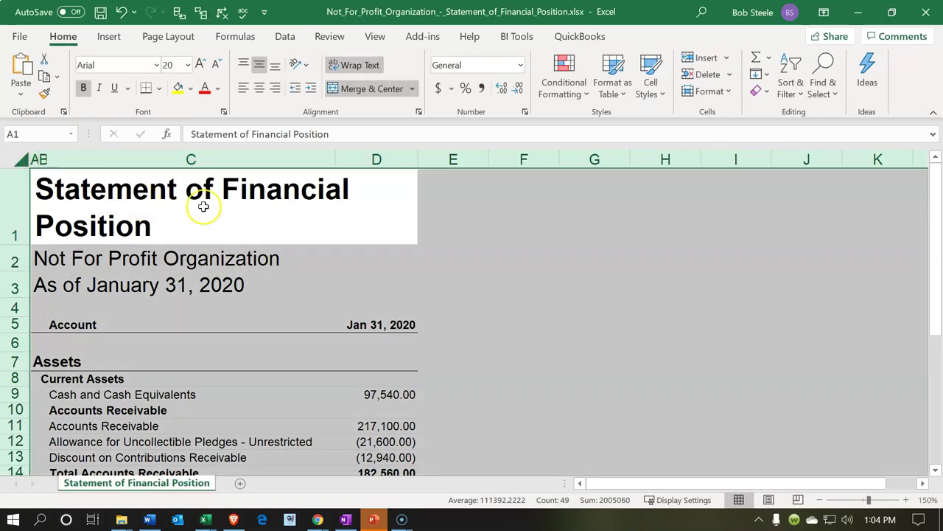
{"action": "right_click", "coordinate": [447, 277]}
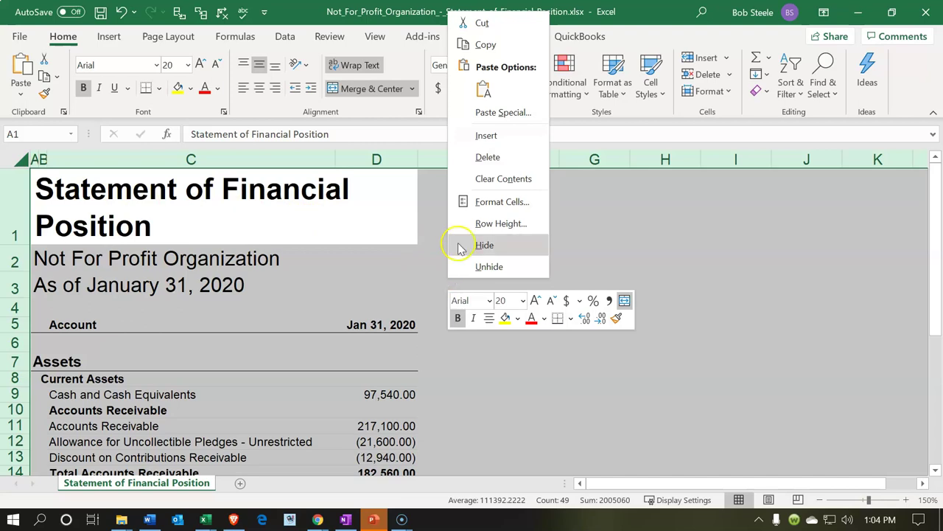
{"action": "left_click", "coordinate": [484, 44]}
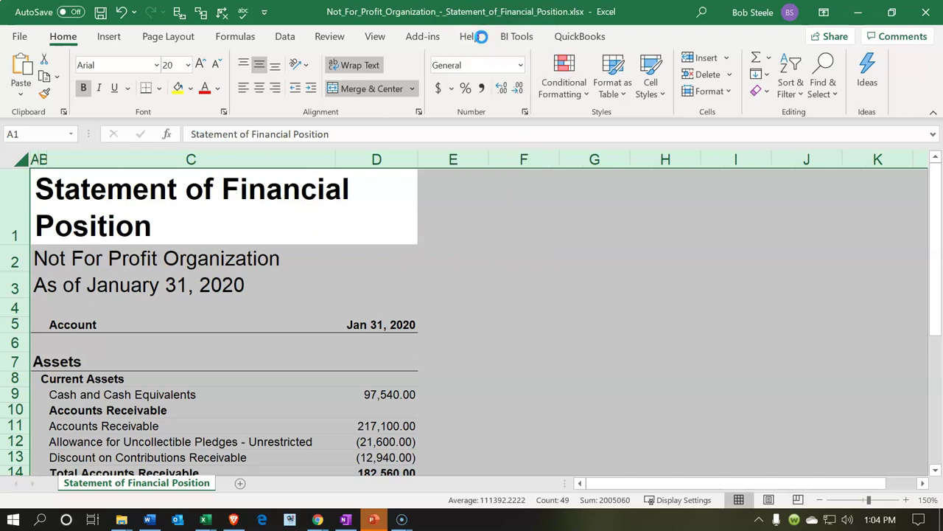
- Switch to the Financial Statements.xlsx workbook and paste the copied statement into a new sheet starting at cell A1
{"action": "left_click", "coordinate": [859, 11]}
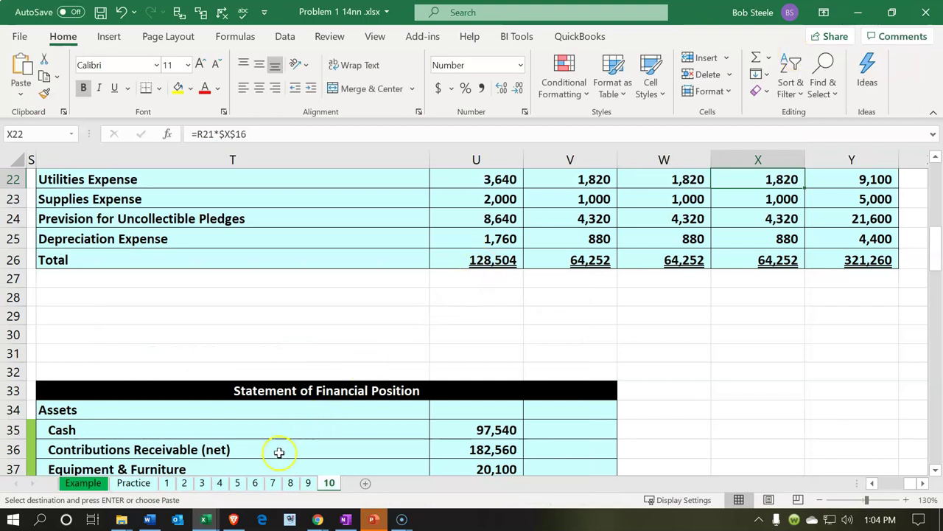
{"action": "left_click", "coordinate": [206, 520]}
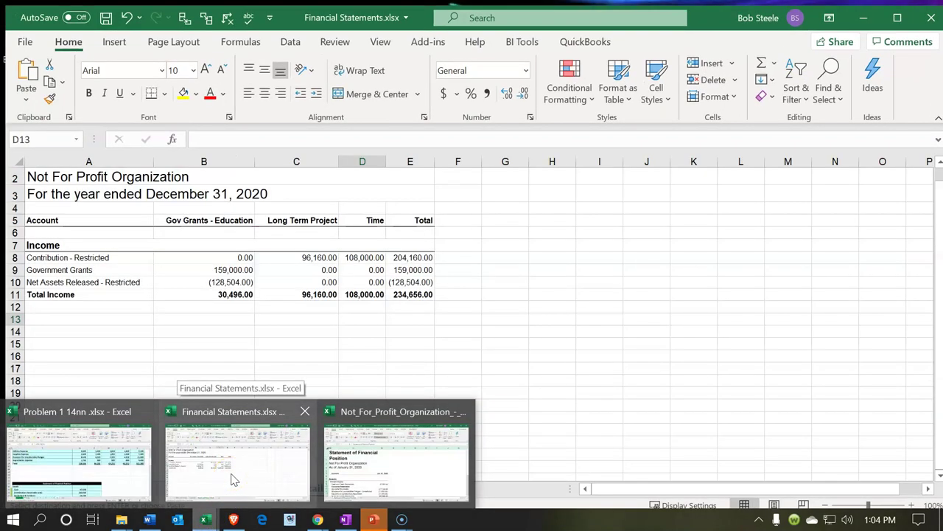
{"action": "left_click", "coordinate": [231, 475]}
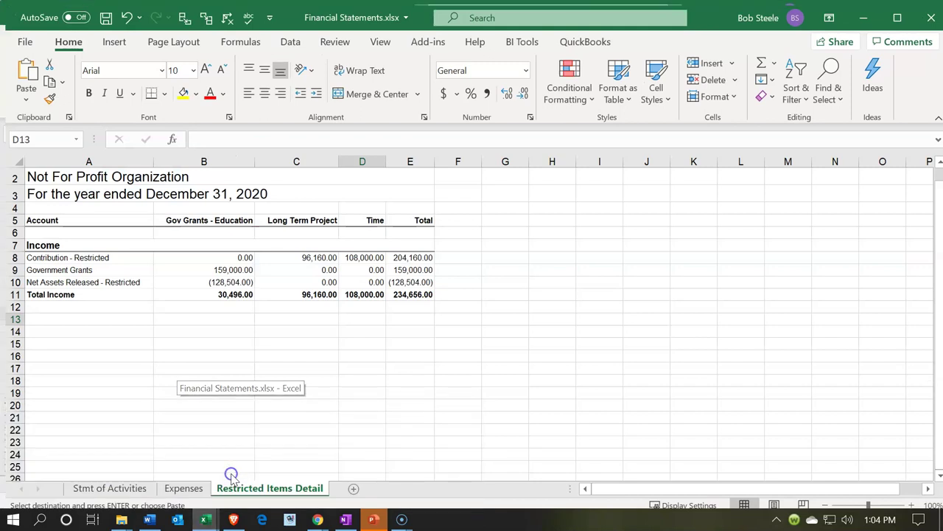
{"action": "left_click", "coordinate": [349, 483]}
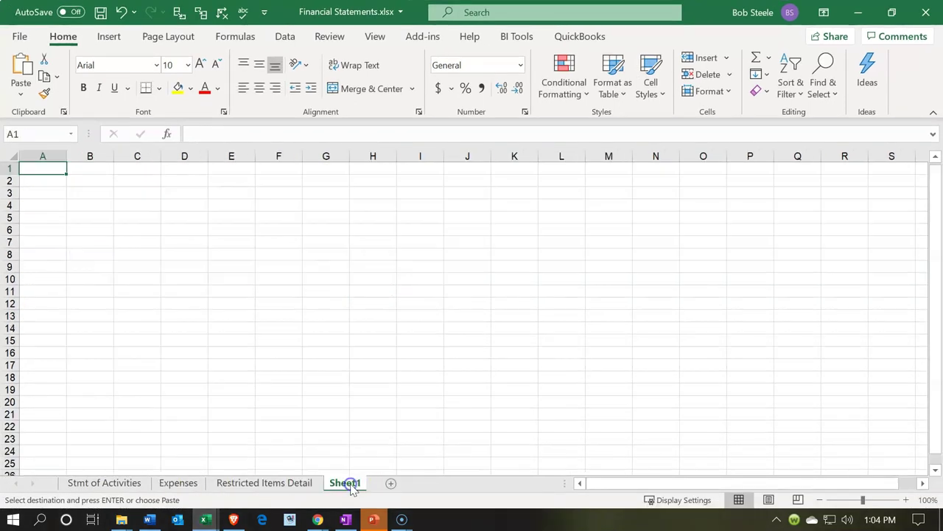
{"action": "right_click", "coordinate": [44, 170]}
{"action": "left_click", "coordinate": [80, 183]}
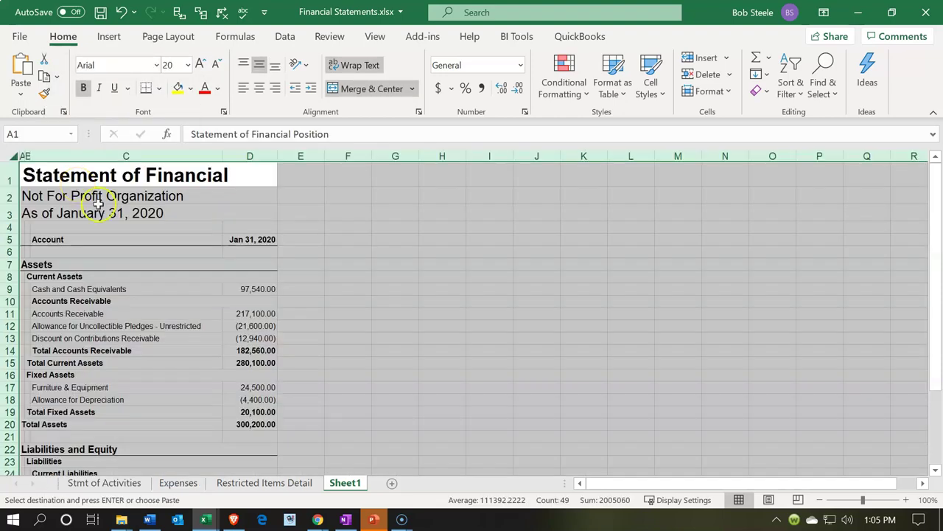
- Rename the new sheet as "Stmt of Financial Position" and clear the whole-sheet selection
{"action": "double_click", "coordinate": [341, 489]}
{"action": "type", "text": "Stmt of Financial Position"}
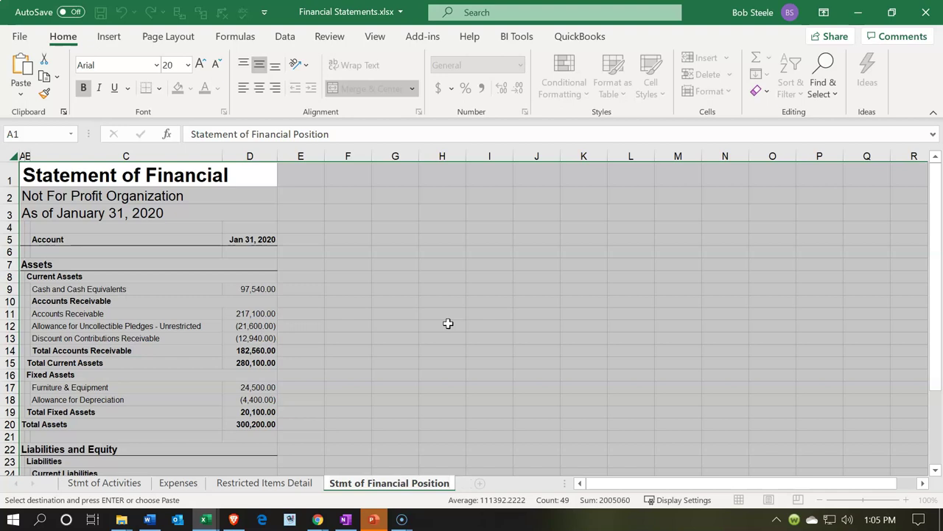
{"action": "left_click", "coordinate": [448, 324]}
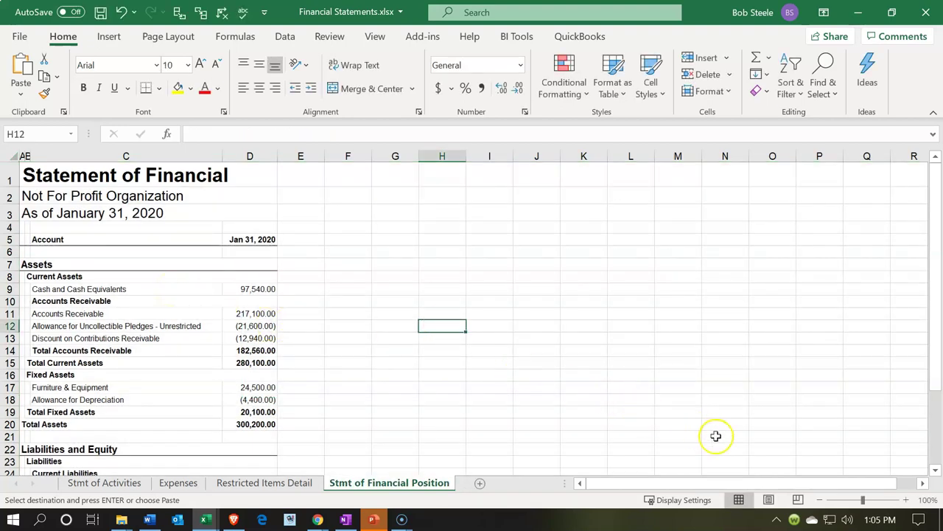
- Show the sheet's page breaks by switching to Page Layout view and back to Normal view
{"action": "left_click", "coordinate": [770, 504]}
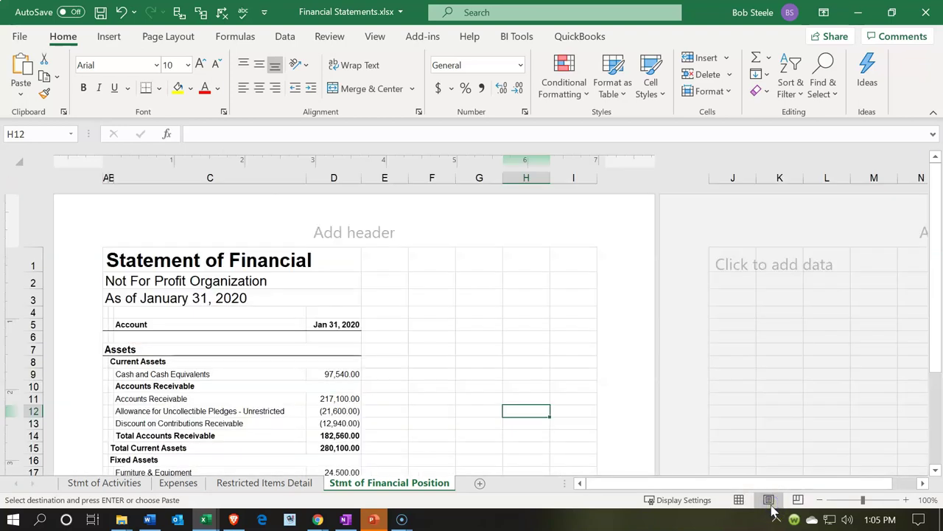
{"action": "left_click", "coordinate": [741, 501]}
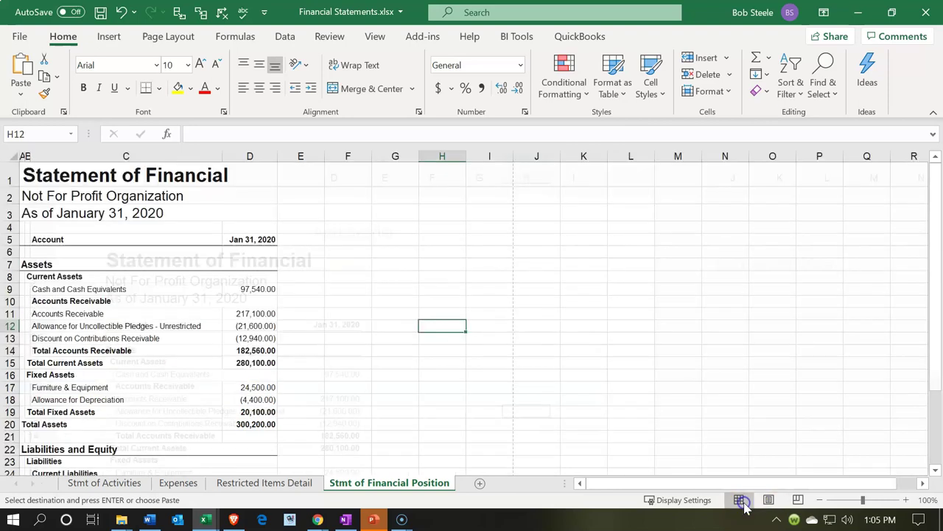
{"action": "left_click", "coordinate": [348, 414]}
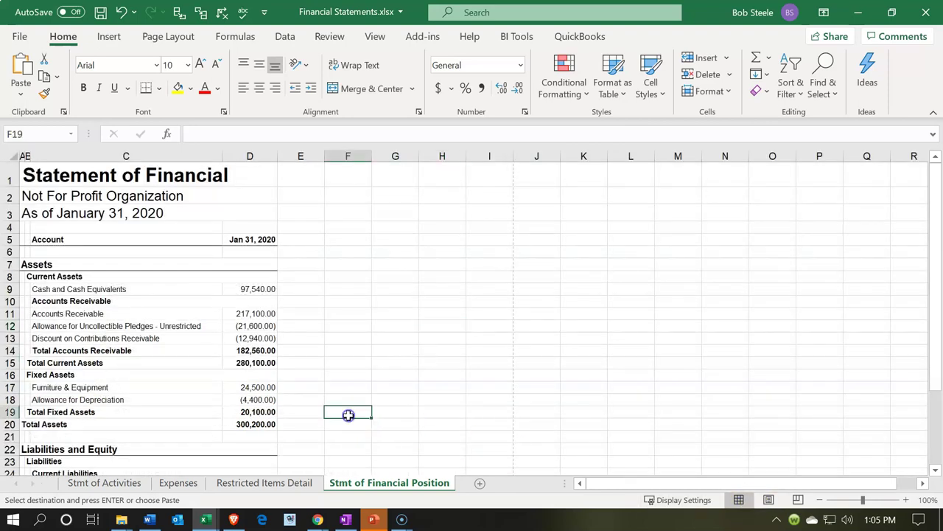
- Change the row 22 heading to "Liabilities and Net Asset" and the Equity heading in row 29 to "Net Assets"
{"action": "scroll", "coordinate": [348, 414], "scroll_direction": "down", "scroll_amount": 5}
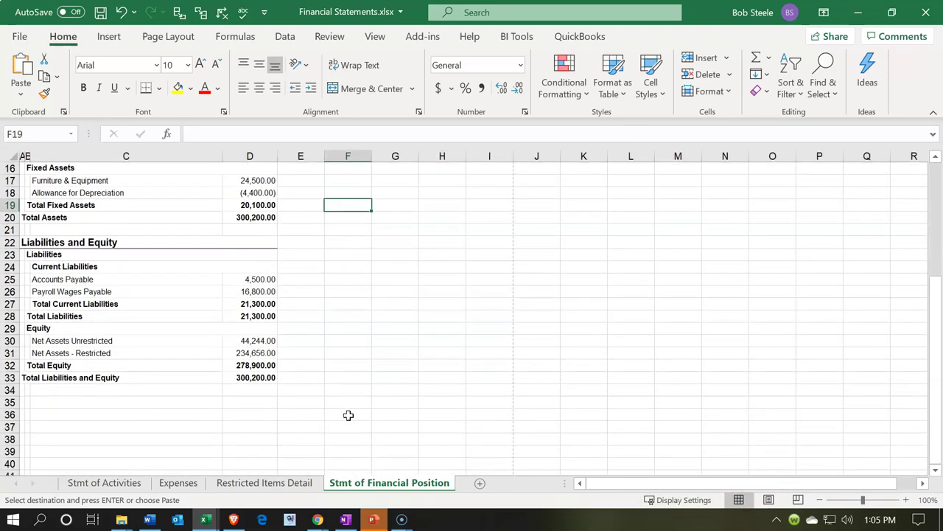
{"action": "double_click", "coordinate": [137, 241]}
{"action": "key", "text": "BackSpace"}
{"action": "key", "text": "BackSpace"}
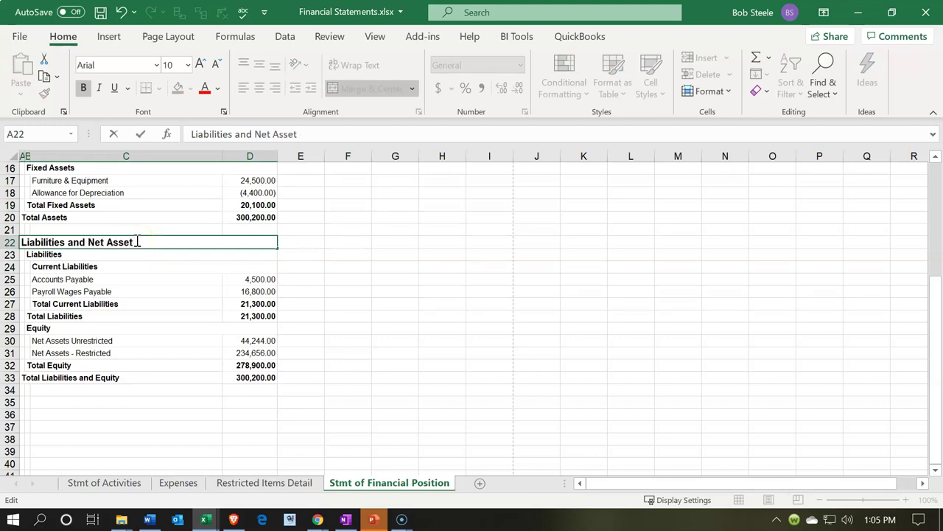
{"action": "left_click", "coordinate": [67, 328]}
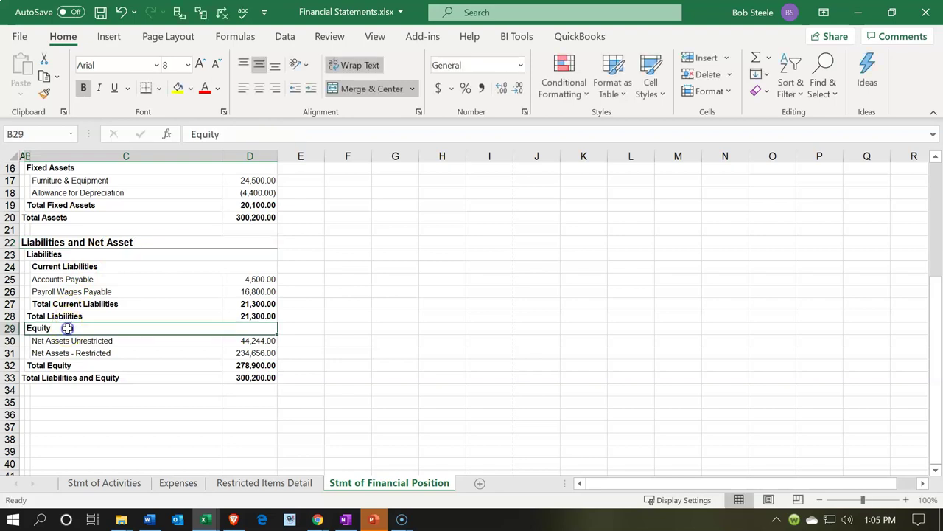
{"action": "type", "text": "Net"}
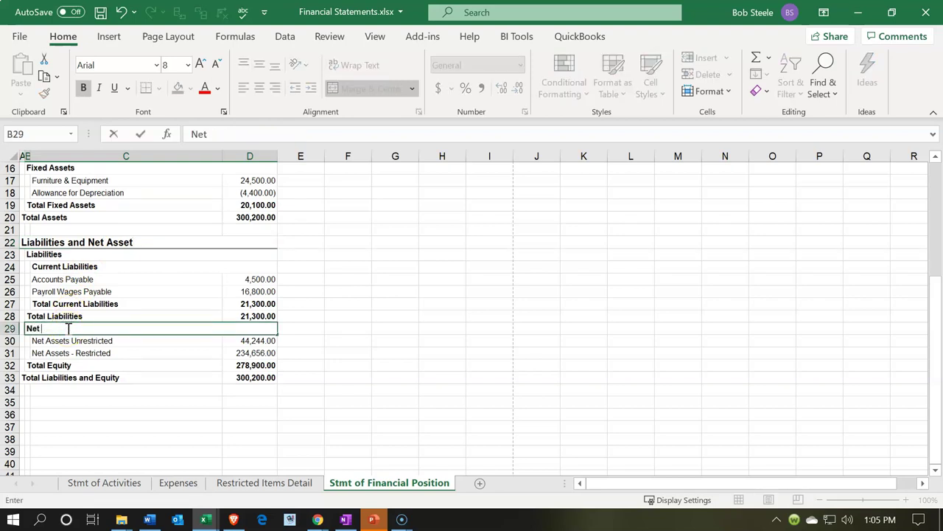
{"action": "type", "text": " Assets"}
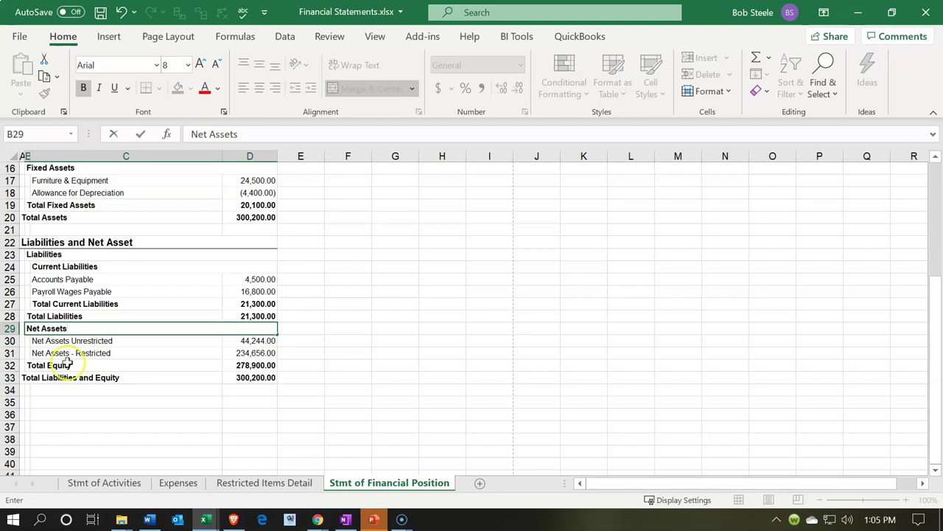
- Change the final total label in cell A33 to "Total Liabilities and Net Assets"
{"action": "left_click", "coordinate": [142, 378]}
{"action": "key", "text": "BackSpace"}
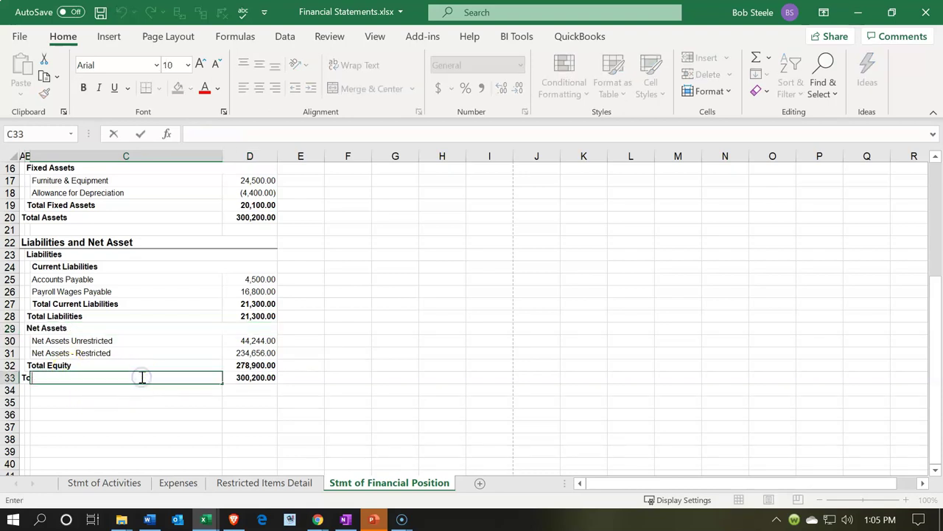
{"action": "key", "text": "Return"}
{"action": "key", "text": "Up"}
{"action": "key", "text": "Left"}
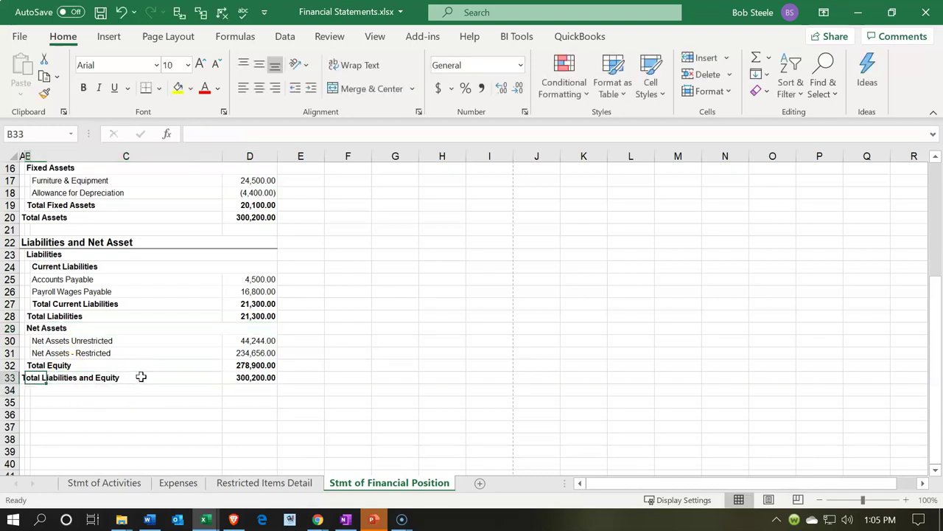
{"action": "left_click", "coordinate": [24, 379]}
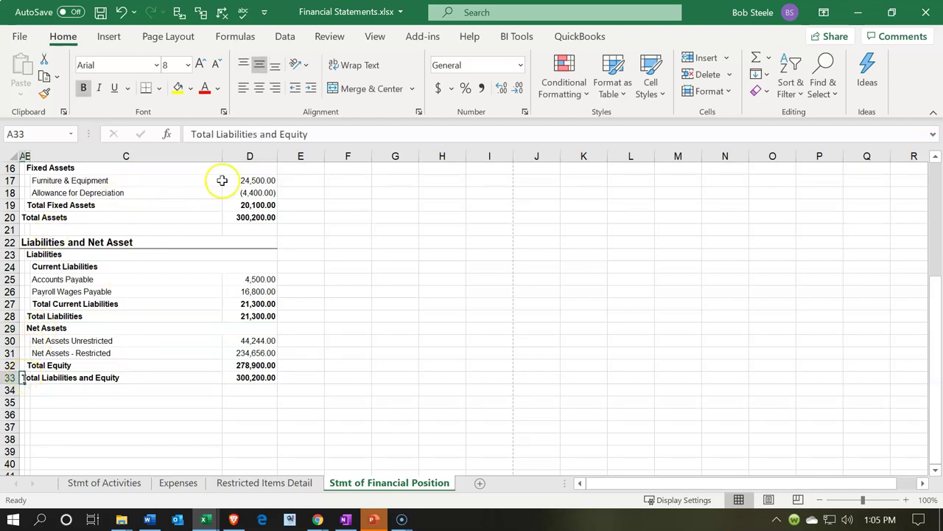
{"action": "left_click", "coordinate": [356, 129]}
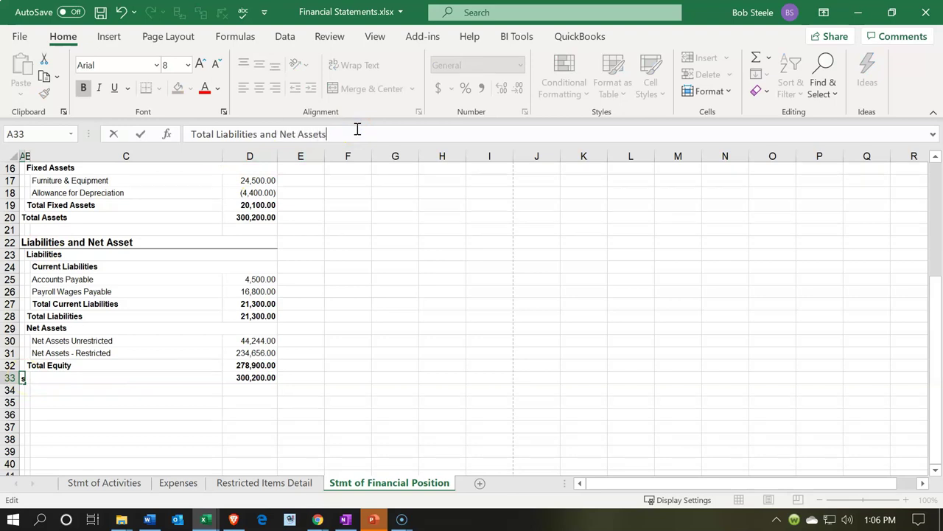
{"action": "key", "text": "Return"}
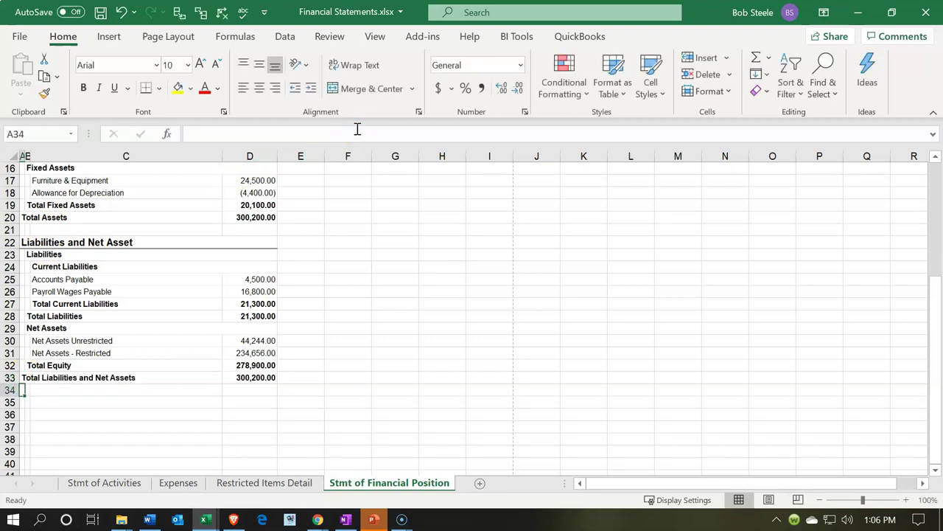
{"action": "left_click", "coordinate": [291, 304]}
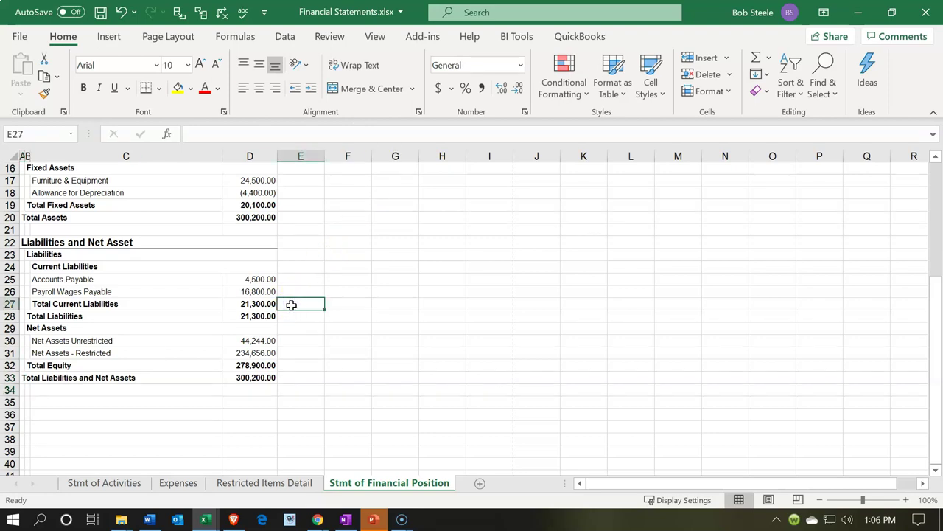
- Set the print range to the entire workbook and page through the print preview to the last page
{"action": "scroll", "coordinate": [291, 304], "scroll_direction": "up", "scroll_amount": 5}
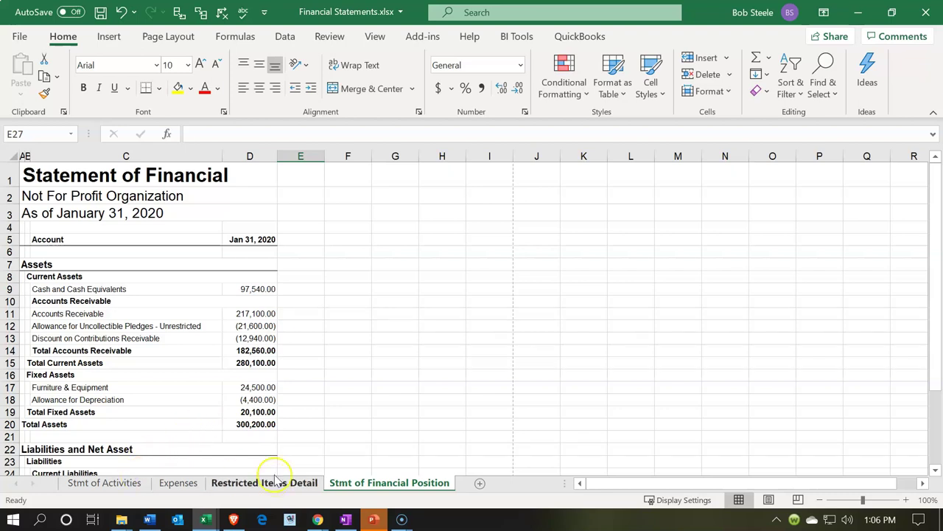
{"action": "left_click", "coordinate": [19, 37]}
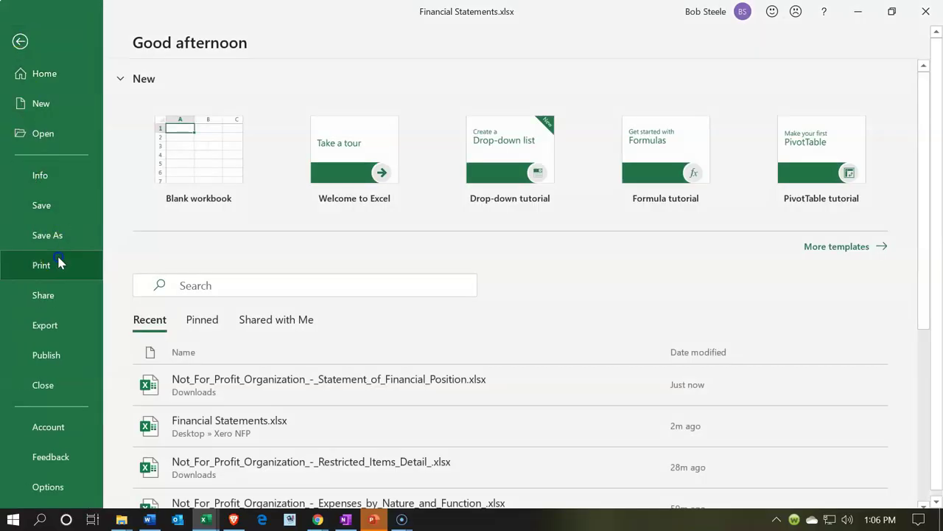
{"action": "left_click", "coordinate": [59, 262]}
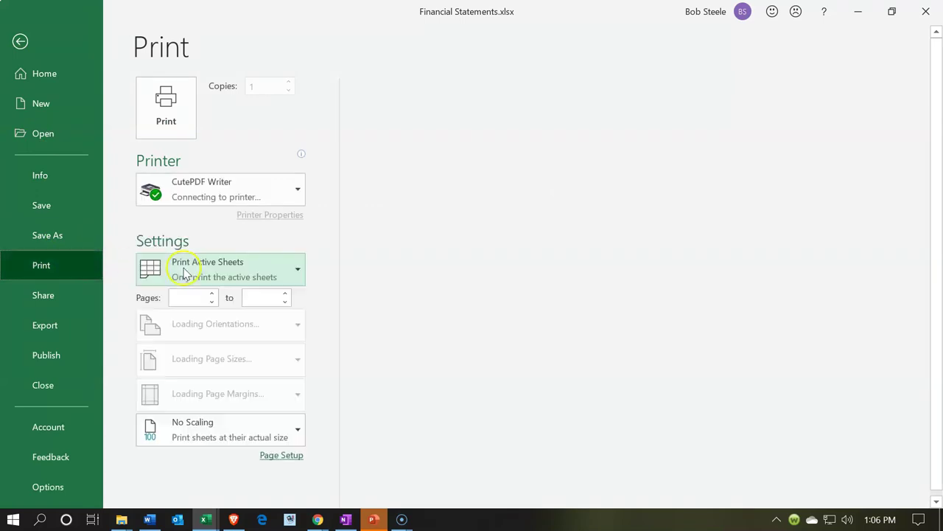
{"action": "left_click", "coordinate": [303, 274]}
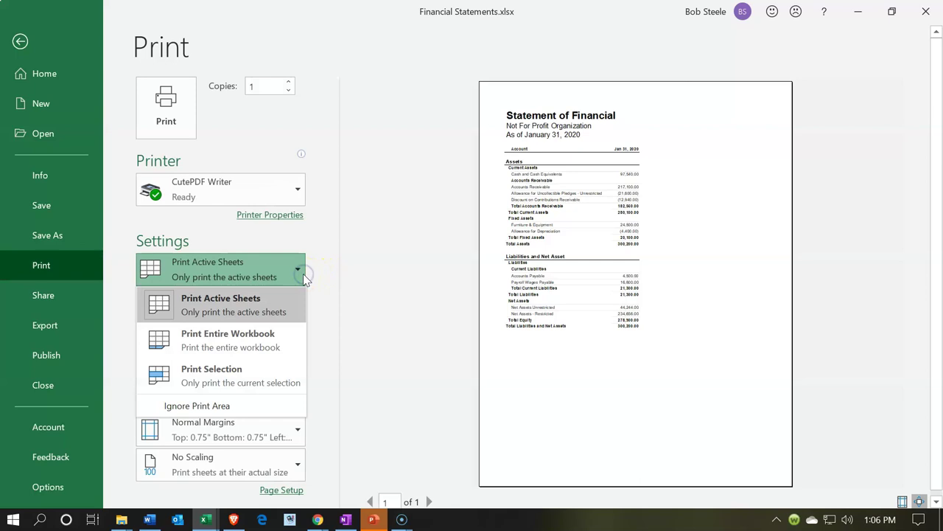
{"action": "left_click", "coordinate": [255, 335]}
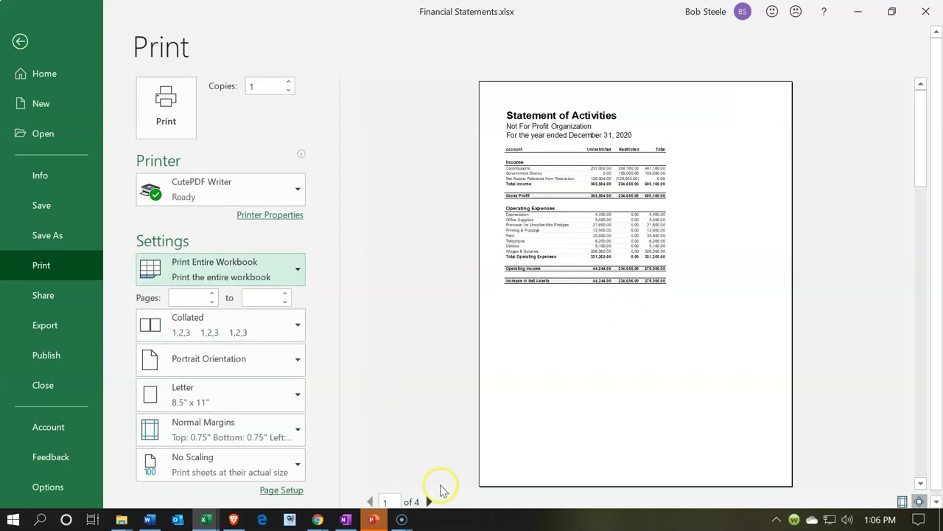
{"action": "left_click", "coordinate": [431, 501]}
{"action": "left_click", "coordinate": [431, 502]}
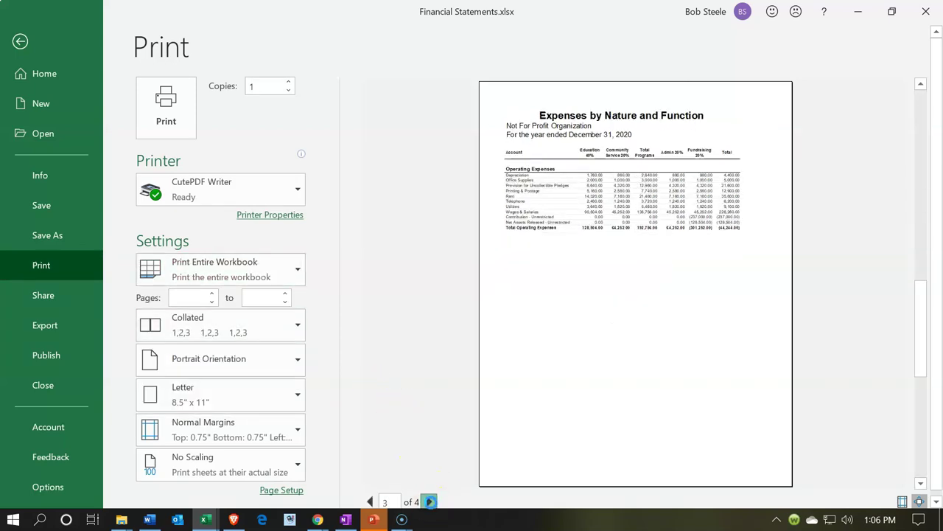
{"action": "left_click", "coordinate": [430, 502]}
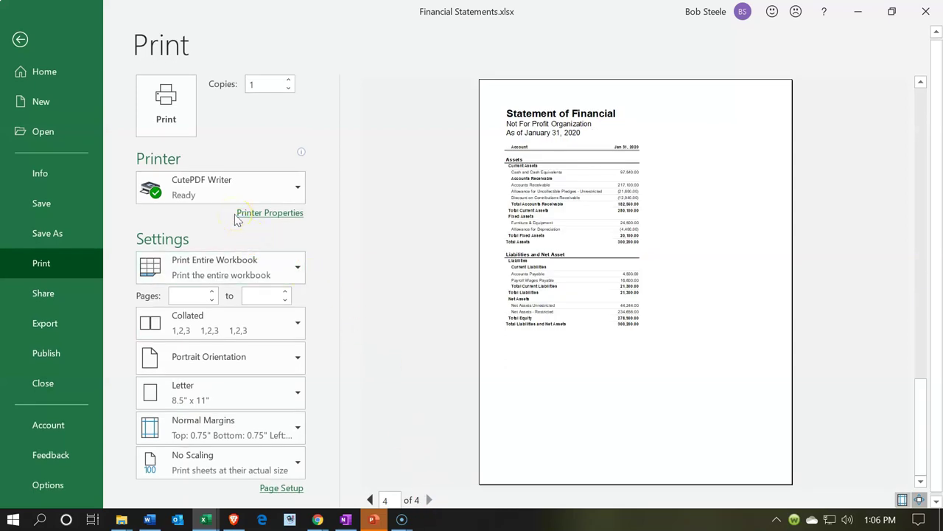
- Print the entire workbook with CutePDF Writer to Financial Statements.pdf in the Xero NFP folder, replacing the existing file
{"action": "left_click", "coordinate": [189, 120]}
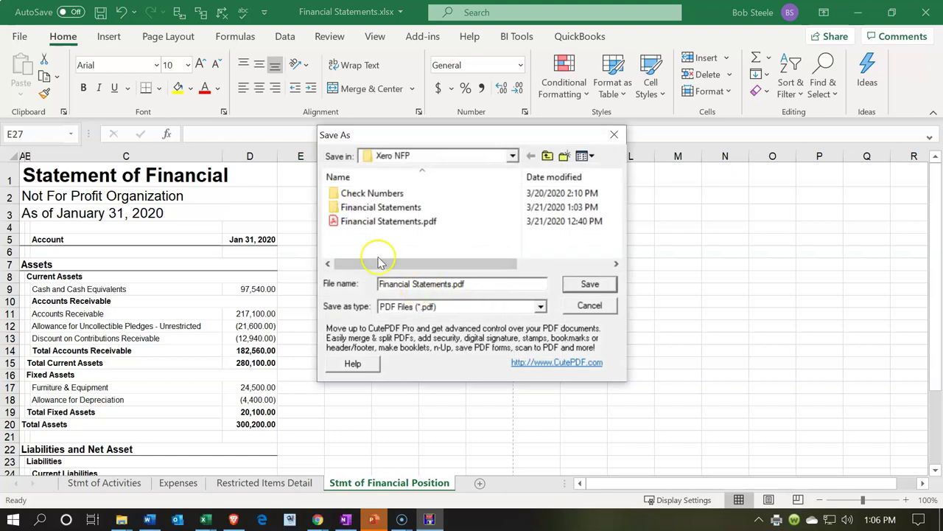
{"action": "left_click", "coordinate": [574, 286]}
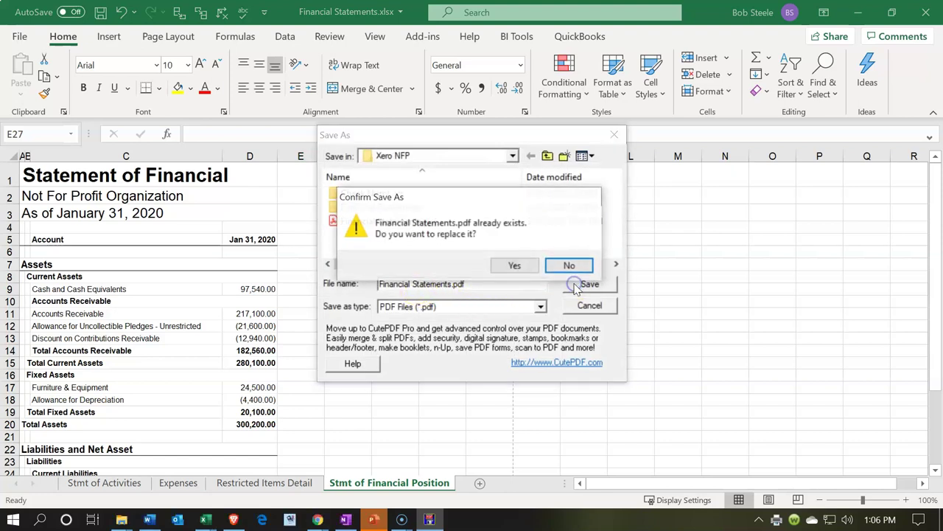
{"action": "left_click", "coordinate": [528, 264]}
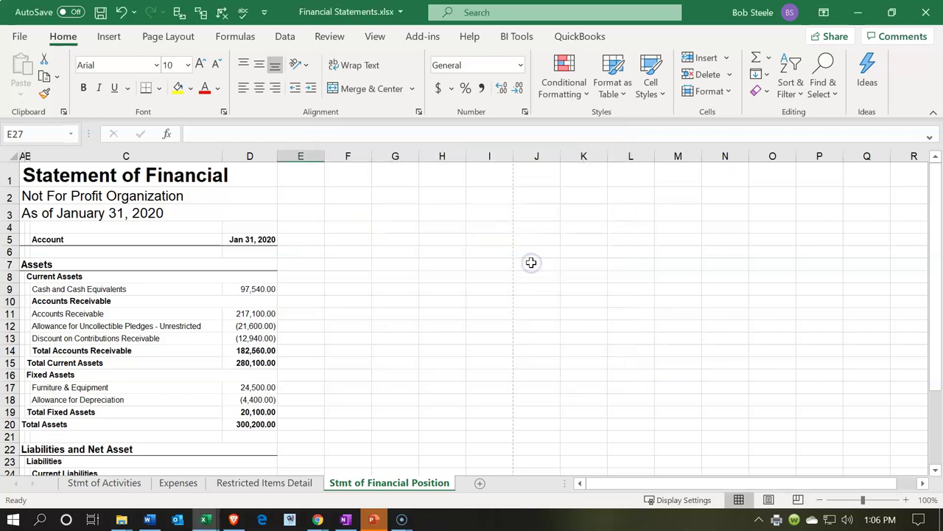
- Close the Financial Statements workbook with its changes saved, and minimize the other workbook and the browser to reach the Xero NFP folder
{"action": "left_click", "coordinate": [927, 13]}
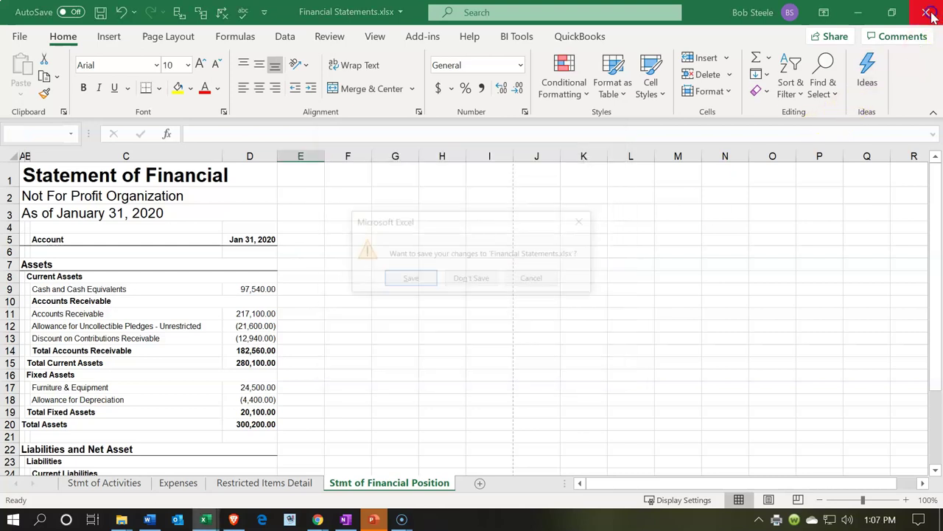
{"action": "left_click", "coordinate": [409, 278]}
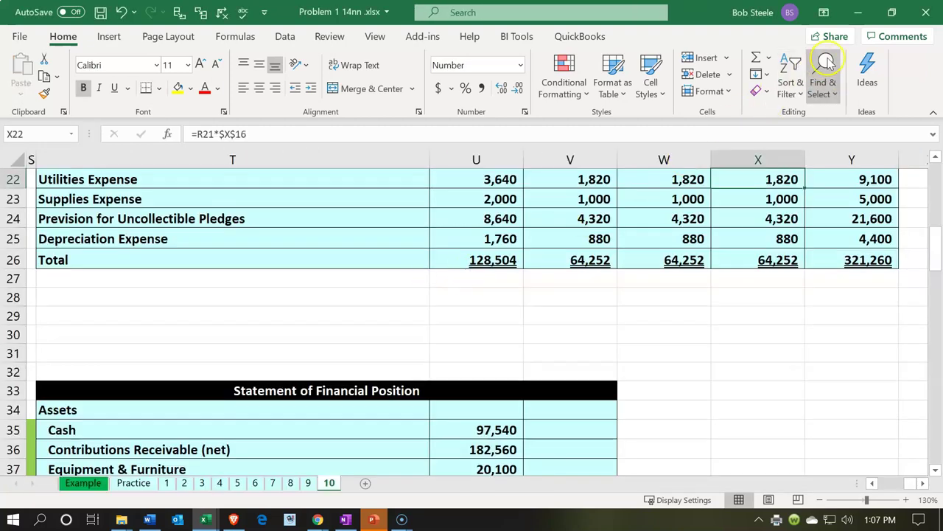
{"action": "left_click", "coordinate": [869, 13]}
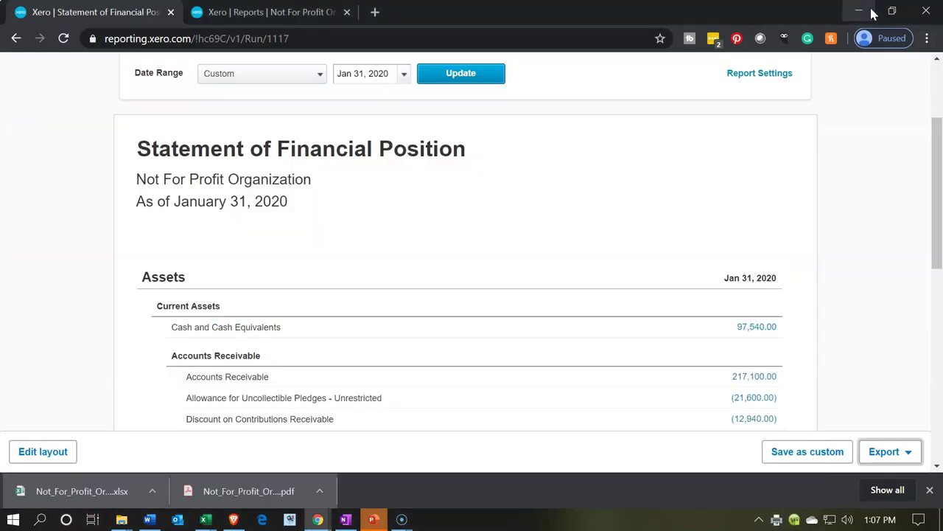
{"action": "left_click", "coordinate": [872, 13]}
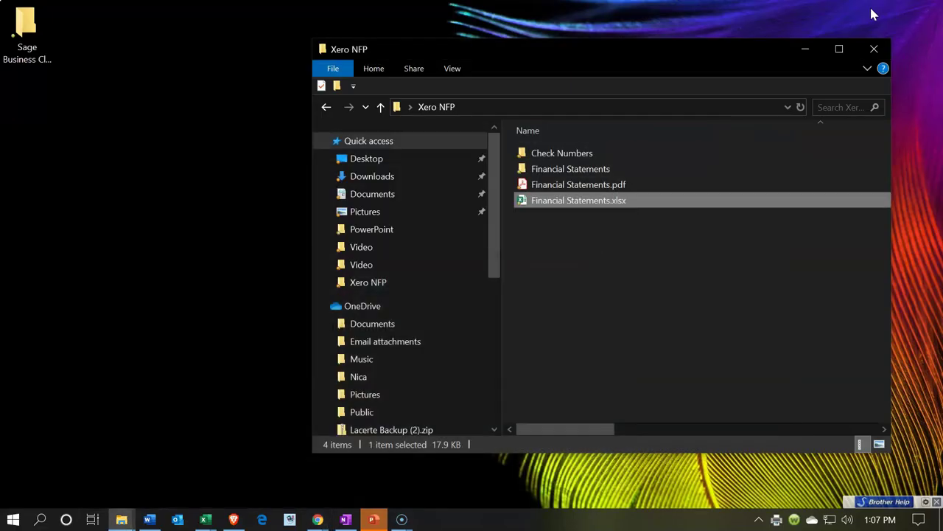
- View the PDFs inside the Financial Statements folder, and show that folder's Send to options, including Compressed (zipped) folder, without choosing one
{"action": "double_click", "coordinate": [558, 171]}
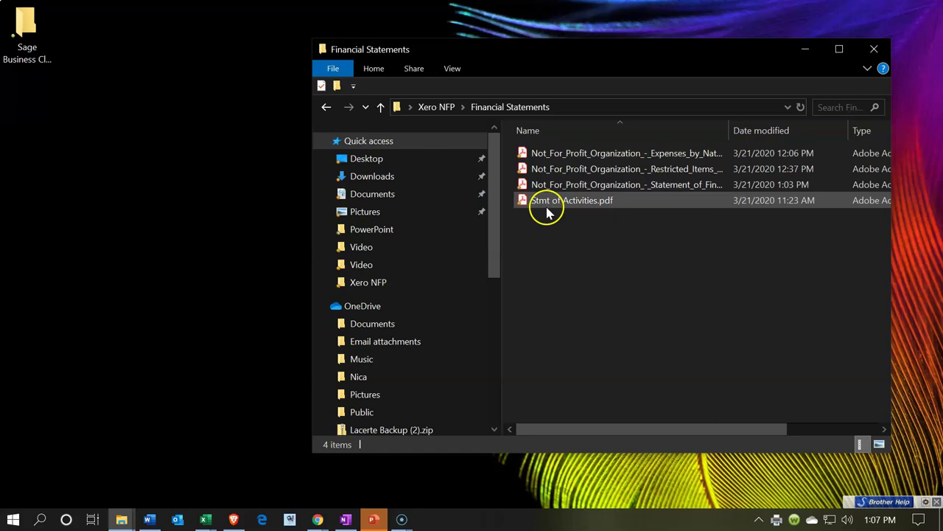
{"action": "left_click", "coordinate": [327, 109]}
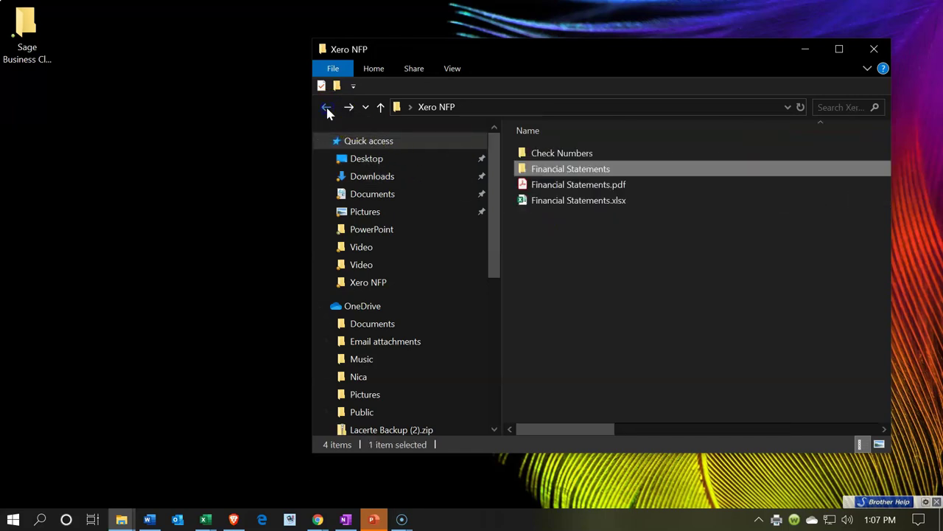
{"action": "left_click", "coordinate": [557, 170]}
{"action": "right_click", "coordinate": [544, 171]}
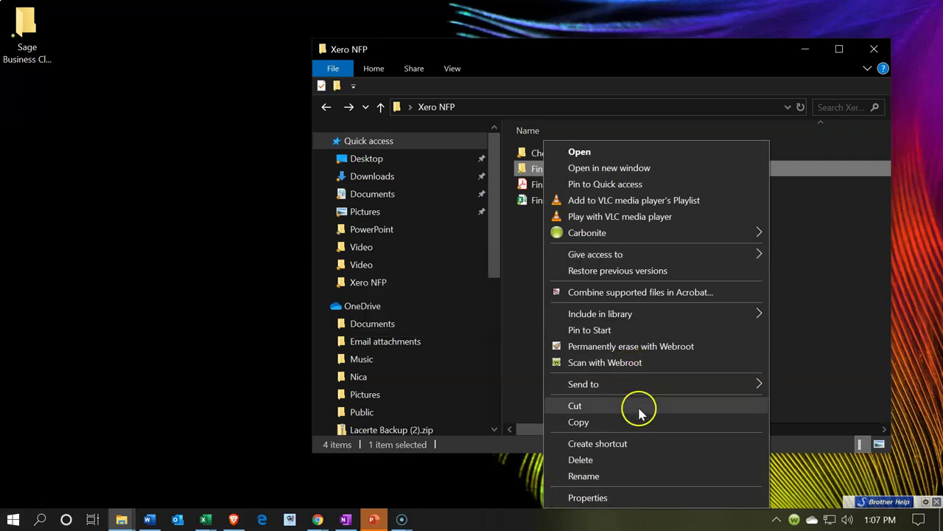
{"action": "mouse_move", "coordinate": [750, 389]}
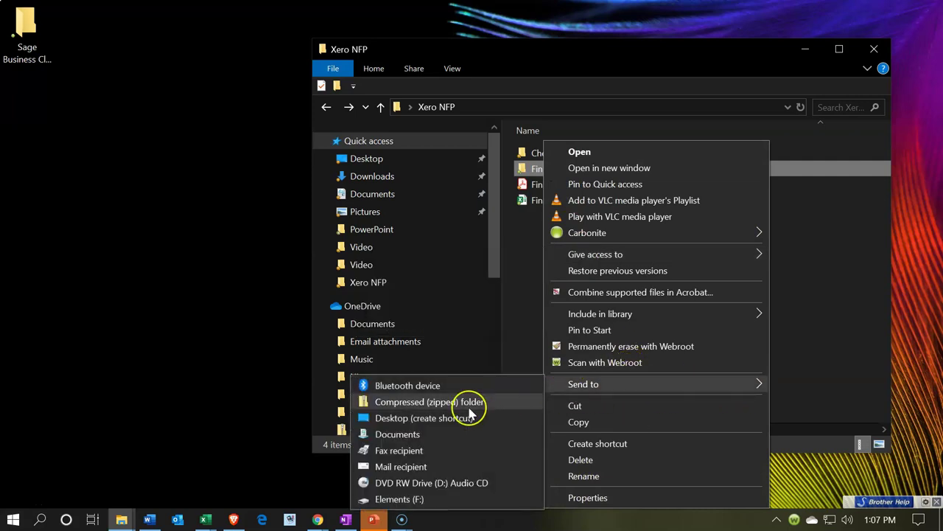
{"action": "left_click", "coordinate": [529, 284]}
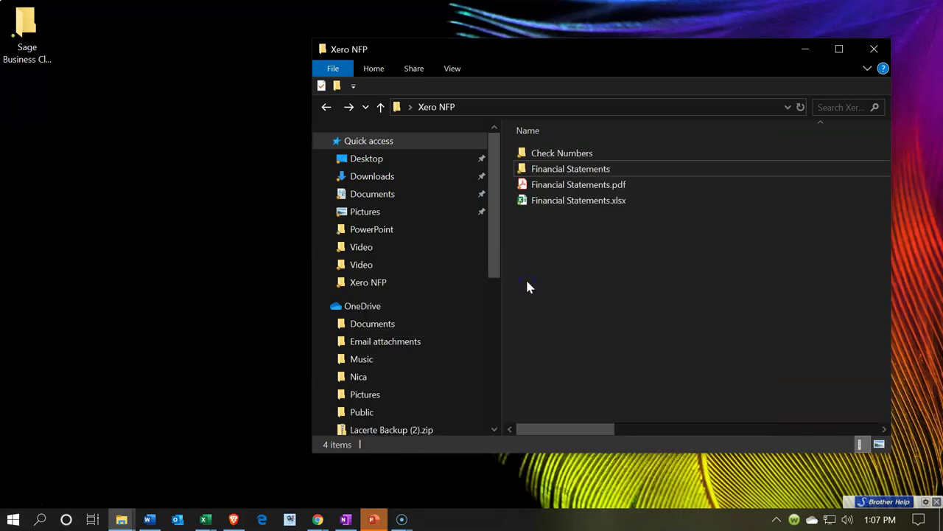
- Open Financial Statements.pdf from the Xero NFP folder and review its pages from the Statement of Activities through the last page
{"action": "left_click", "coordinate": [550, 195]}
{"action": "double_click", "coordinate": [550, 190]}
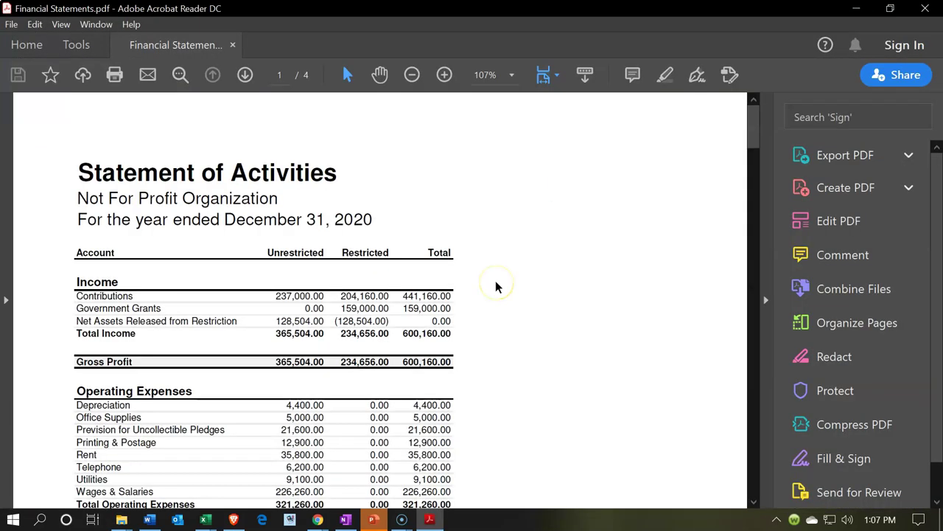
{"action": "scroll", "coordinate": [496, 287], "scroll_direction": "down", "scroll_amount": 15}
{"action": "scroll", "coordinate": [496, 286], "scroll_direction": "down", "scroll_amount": 10}
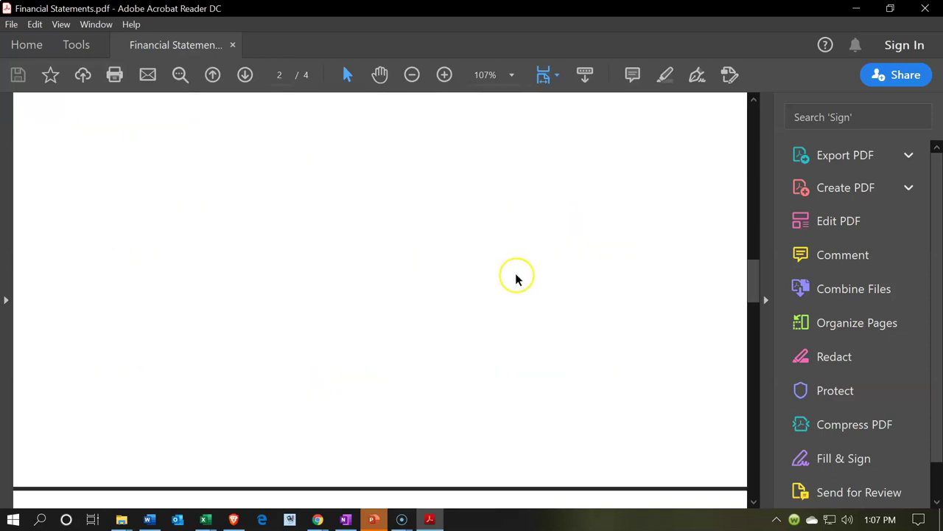
{"action": "scroll", "coordinate": [515, 278], "scroll_direction": "down", "scroll_amount": 10}
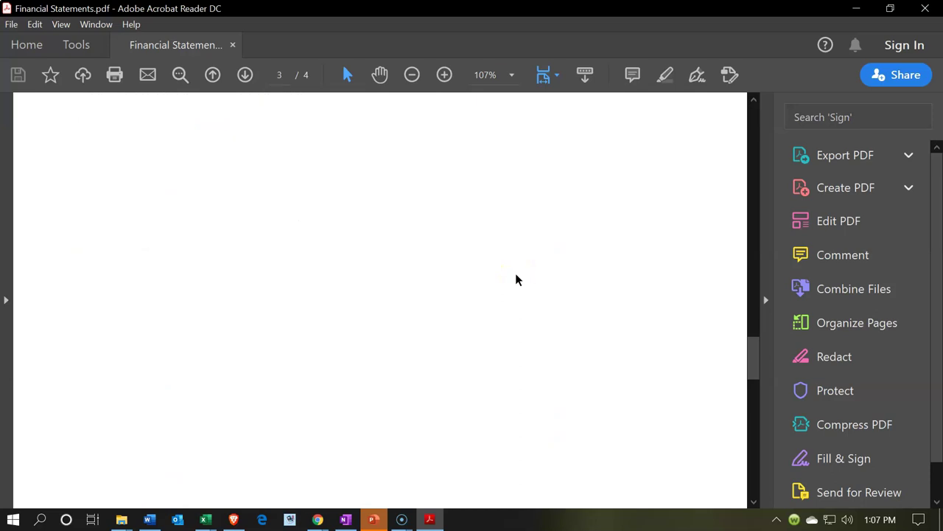
{"action": "scroll", "coordinate": [519, 277], "scroll_direction": "down", "scroll_amount": 8}
{"action": "scroll", "coordinate": [523, 275], "scroll_direction": "down", "scroll_amount": 8}
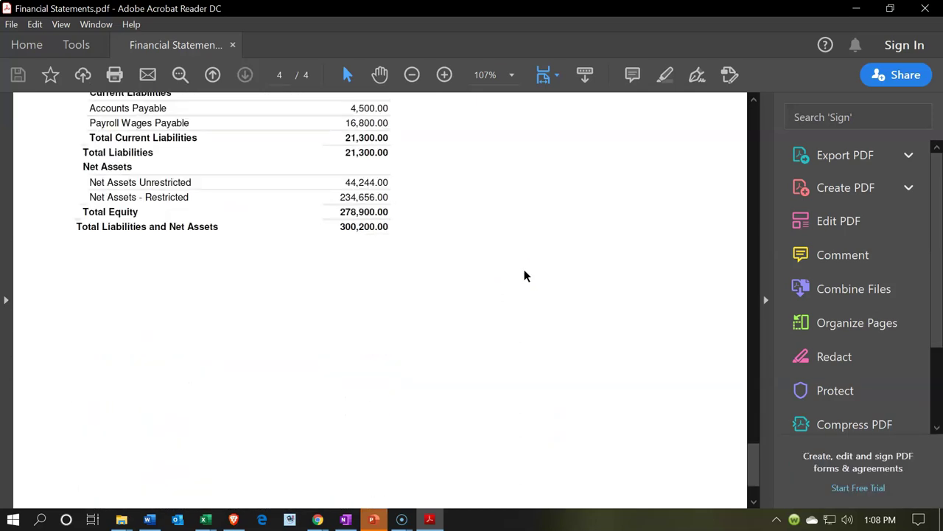